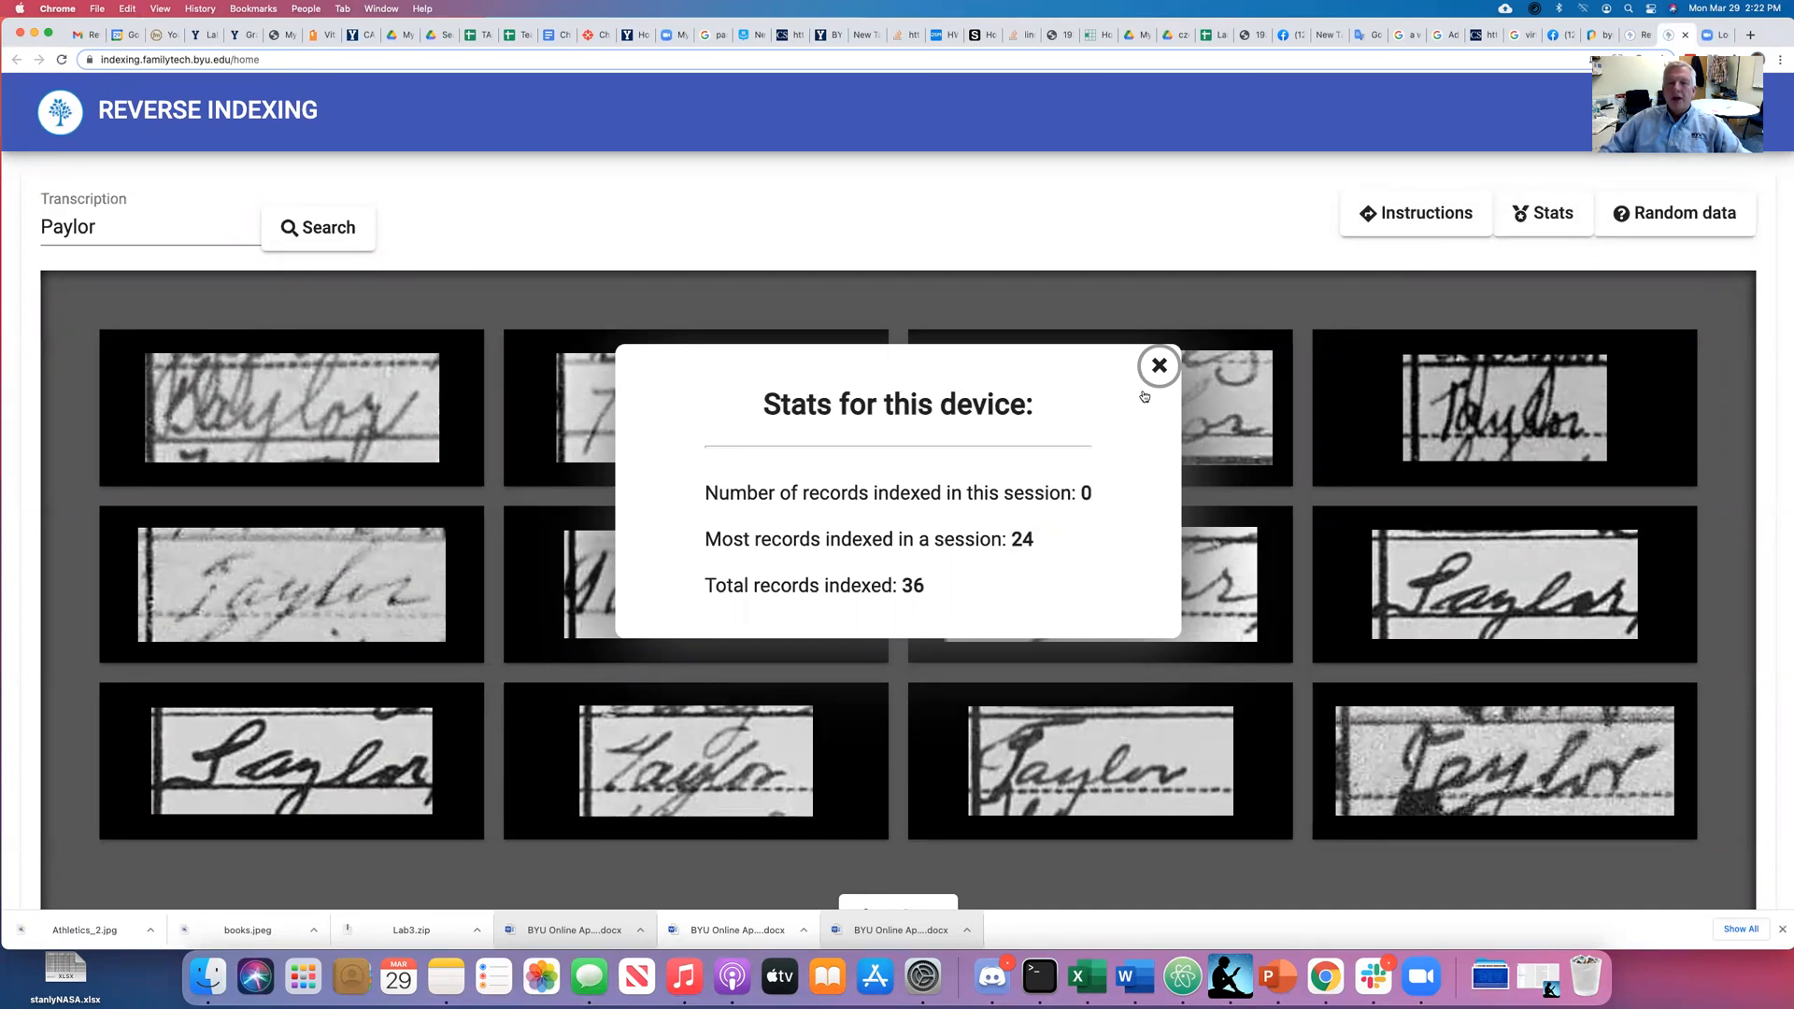
- Close the device stats and search the transcriptions for "Mcallister"
{"action": "left_click", "coordinate": [1162, 370]}
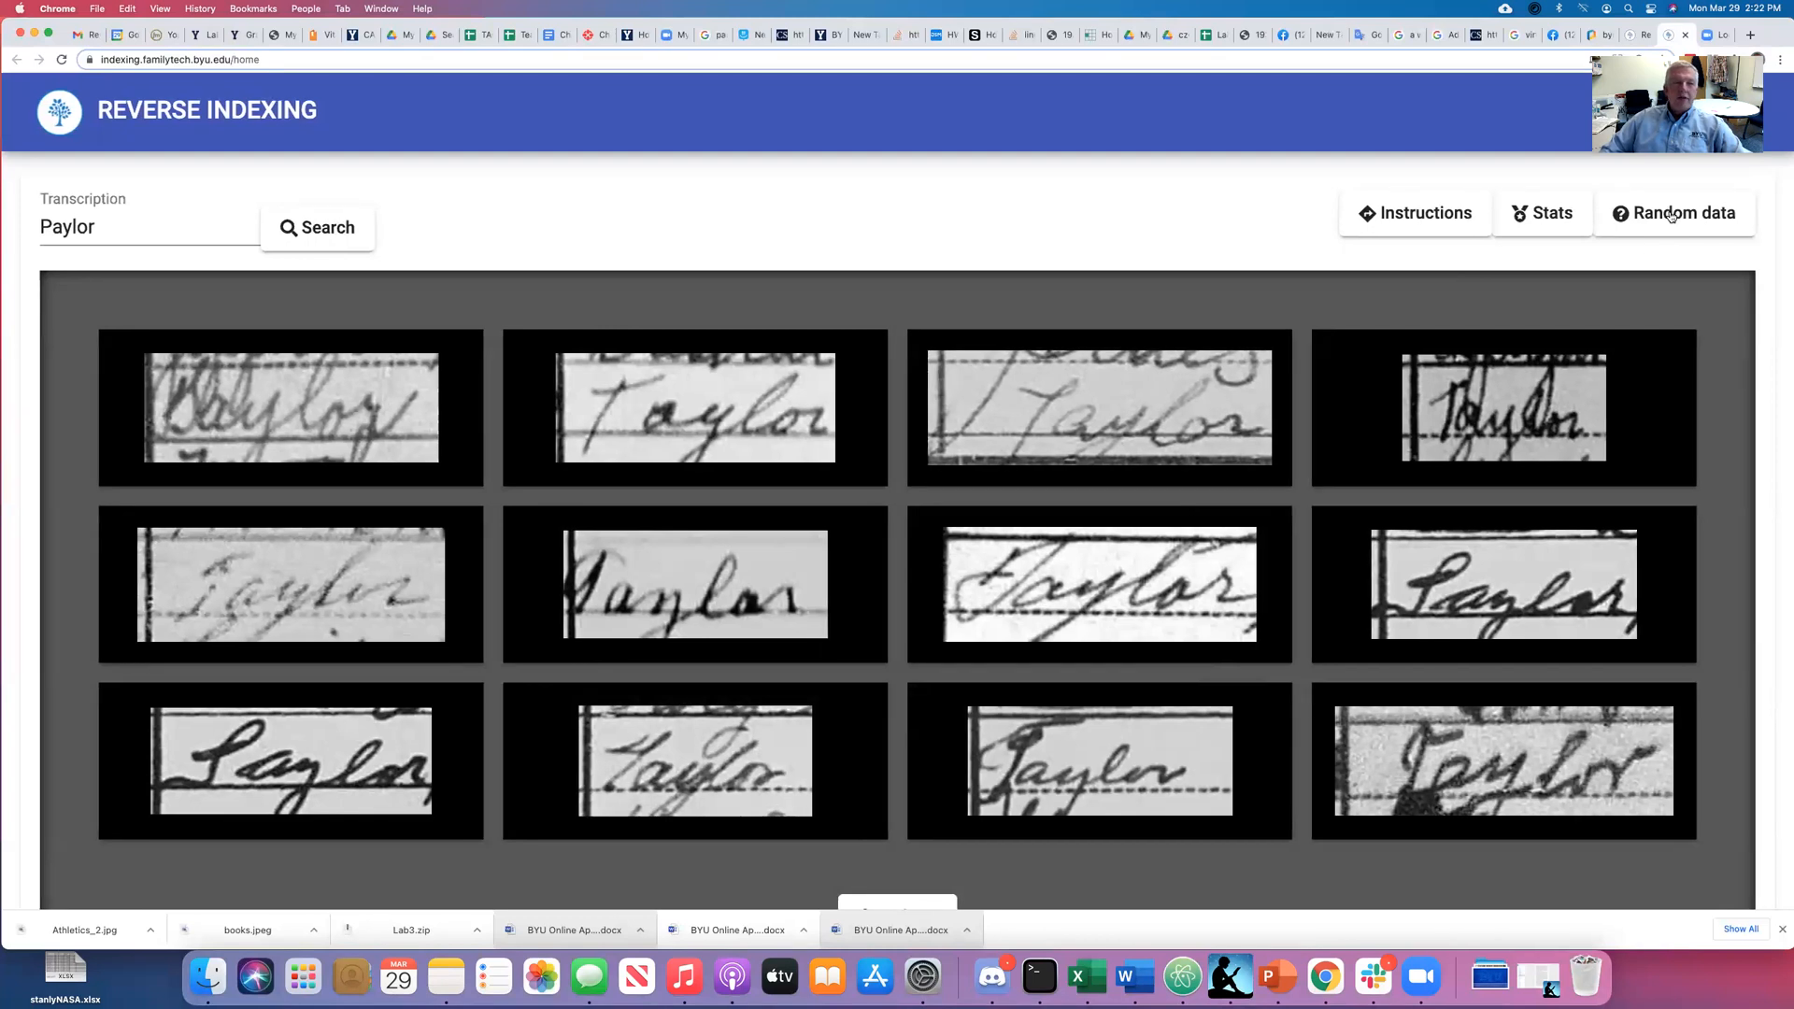
{"action": "double_click", "coordinate": [77, 229]}
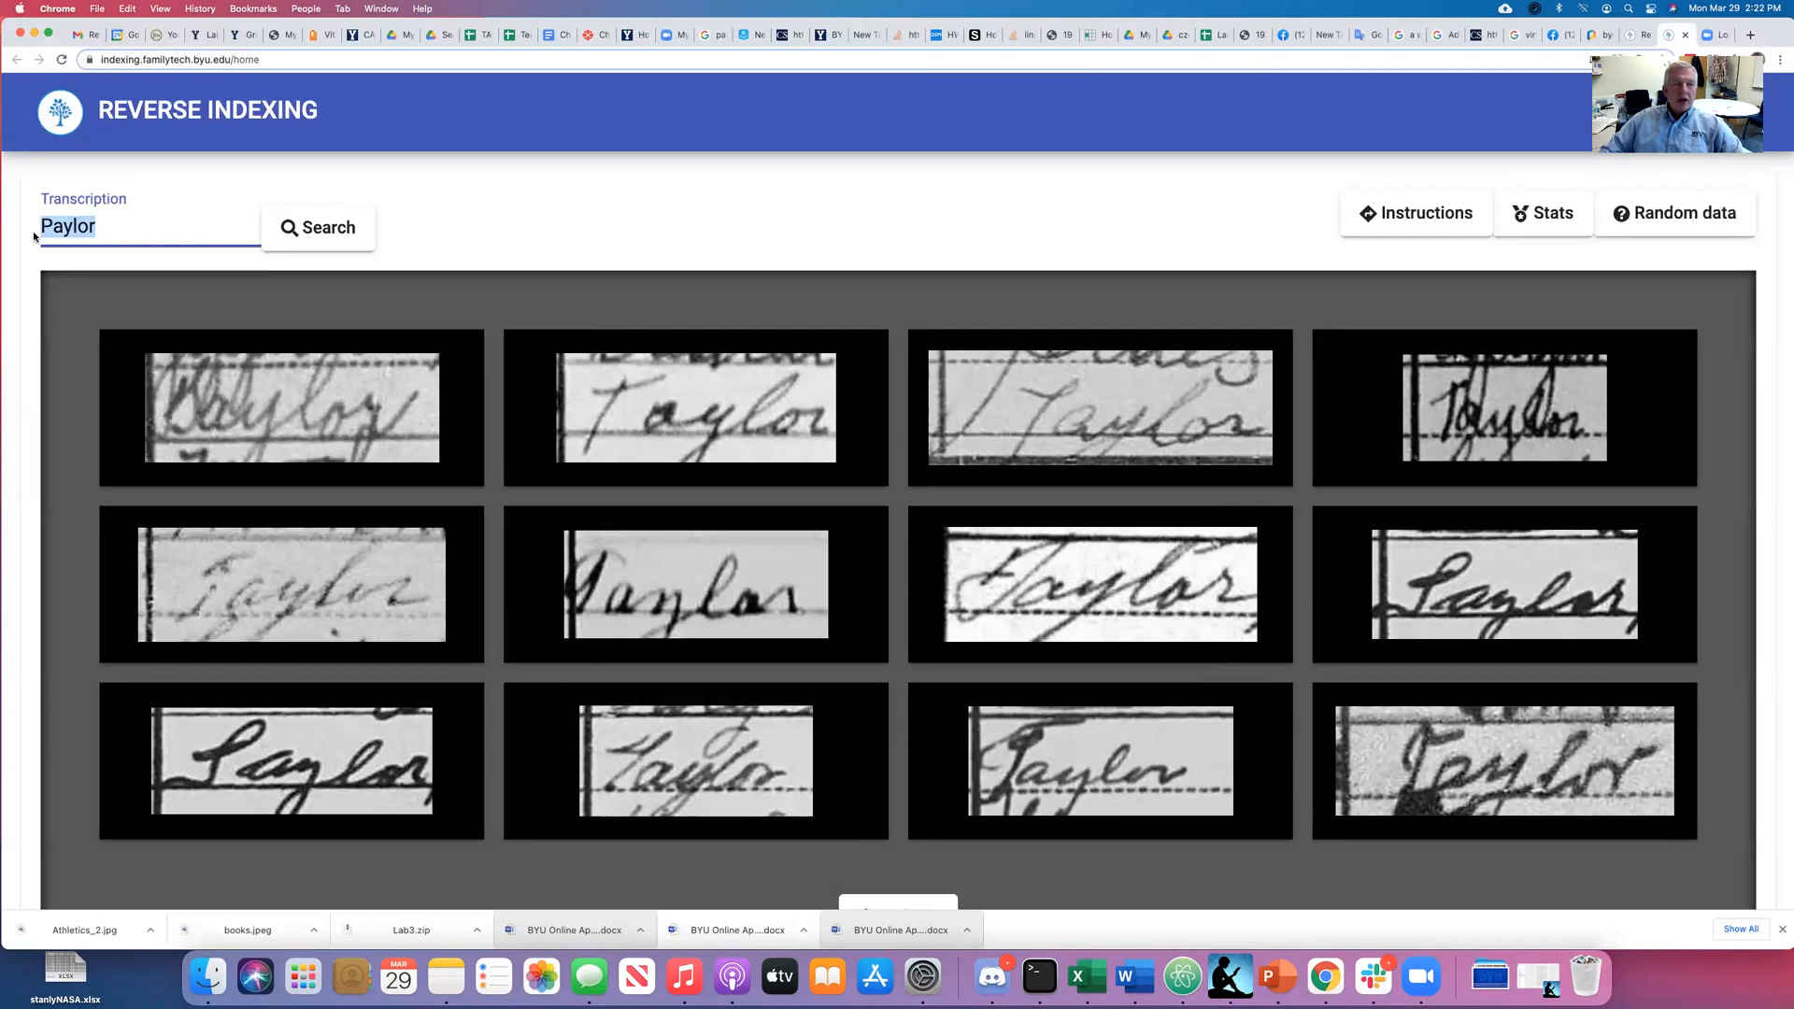
{"action": "key", "text": "BackSpace"}
{"action": "type", "text": "Influenza"}
{"action": "key", "text": "Return"}
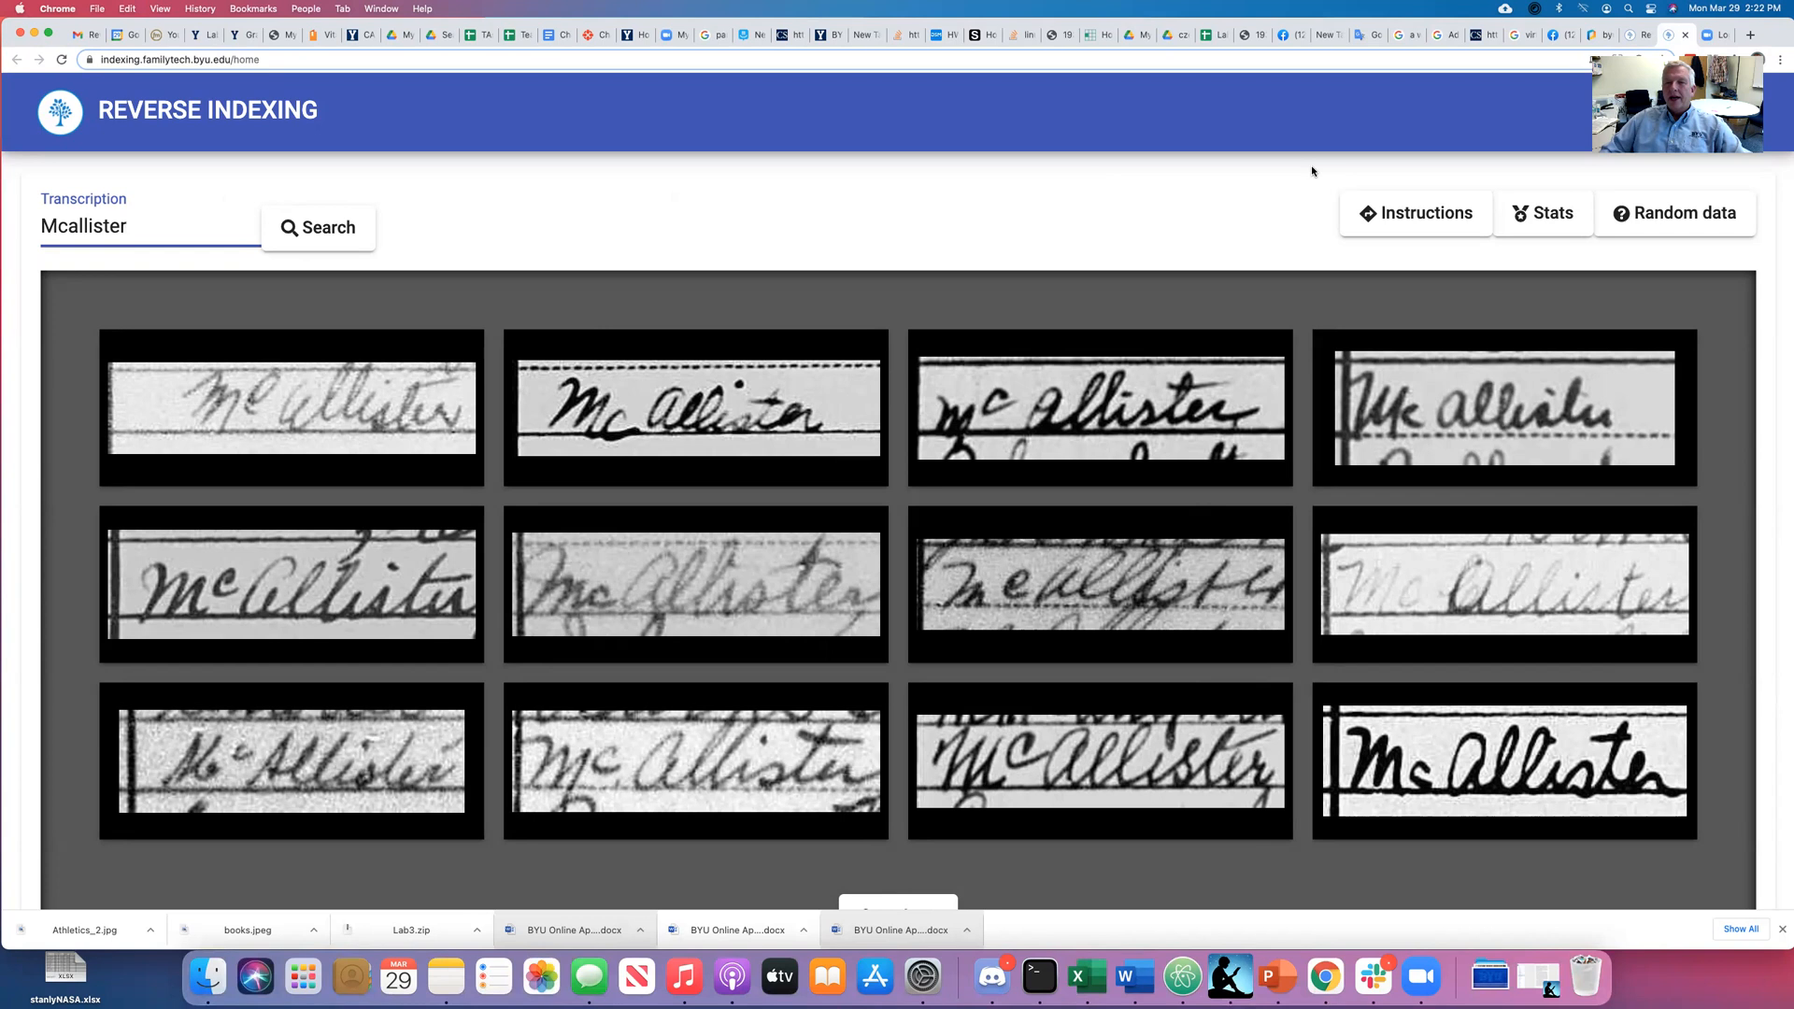
{"action": "left_click", "coordinate": [1654, 218]}
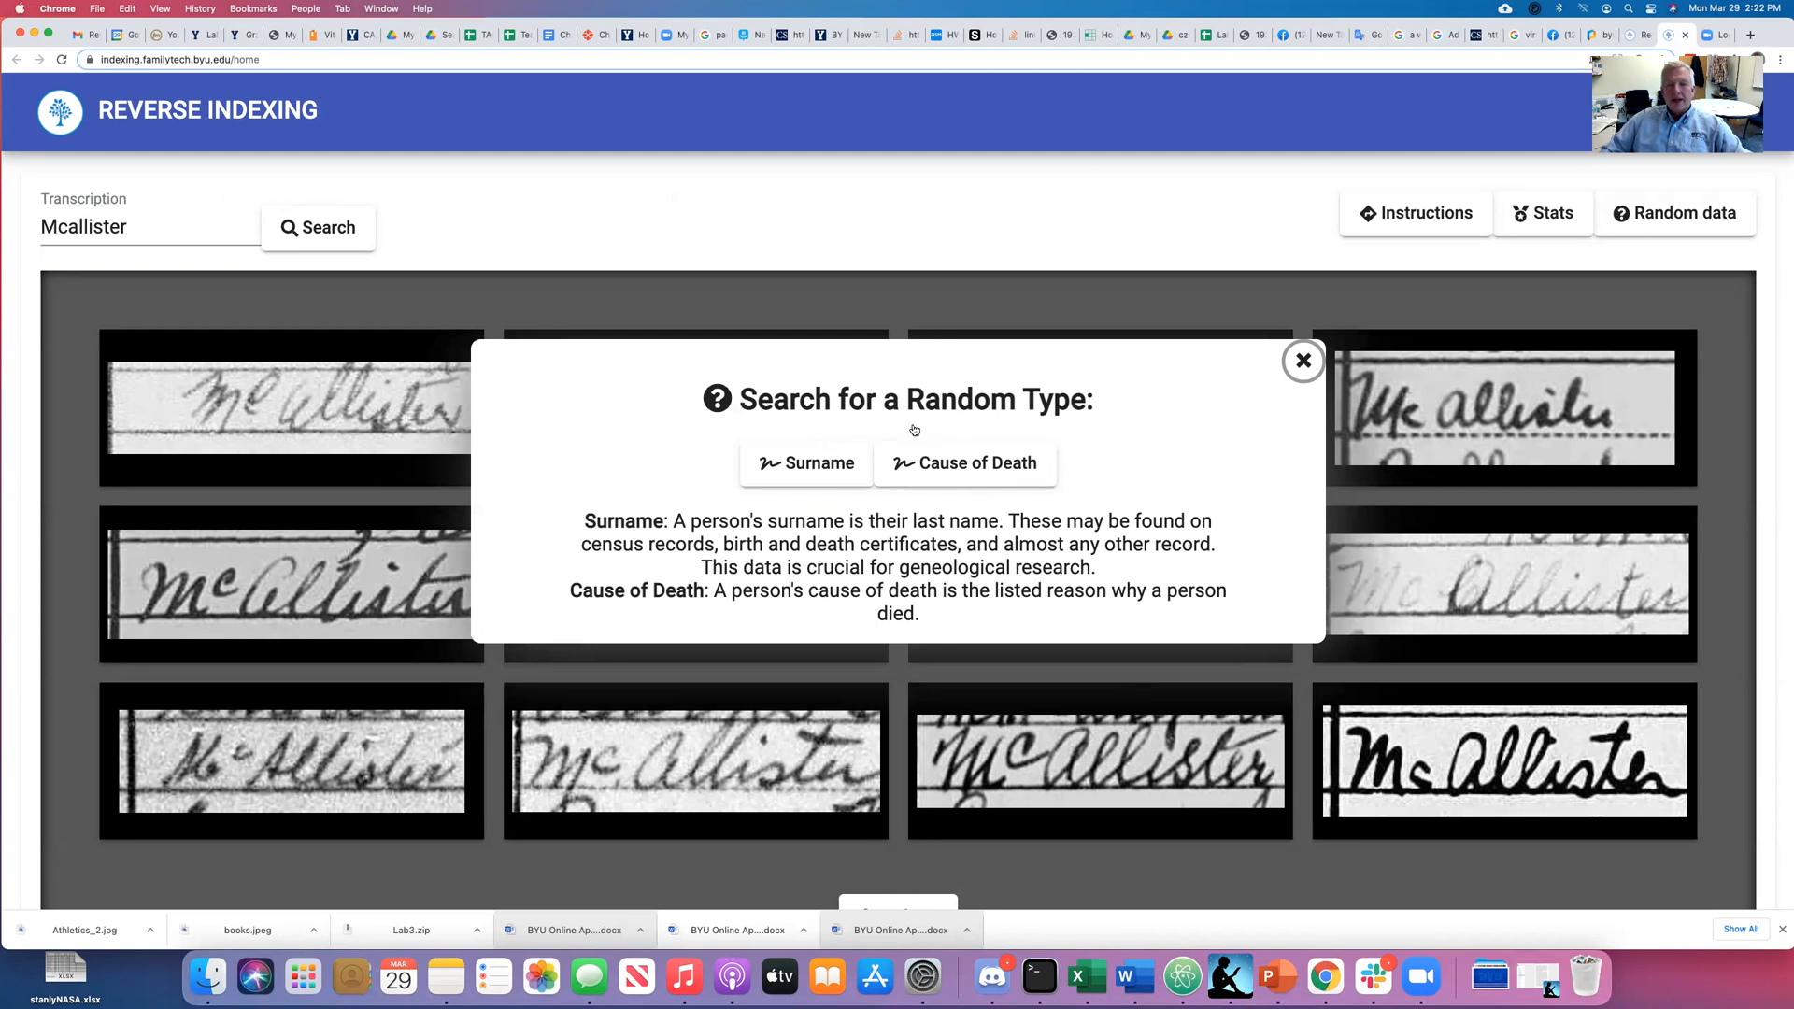
{"action": "scroll", "coordinate": [1020, 470], "scroll_direction": "down", "scroll_amount": 1}
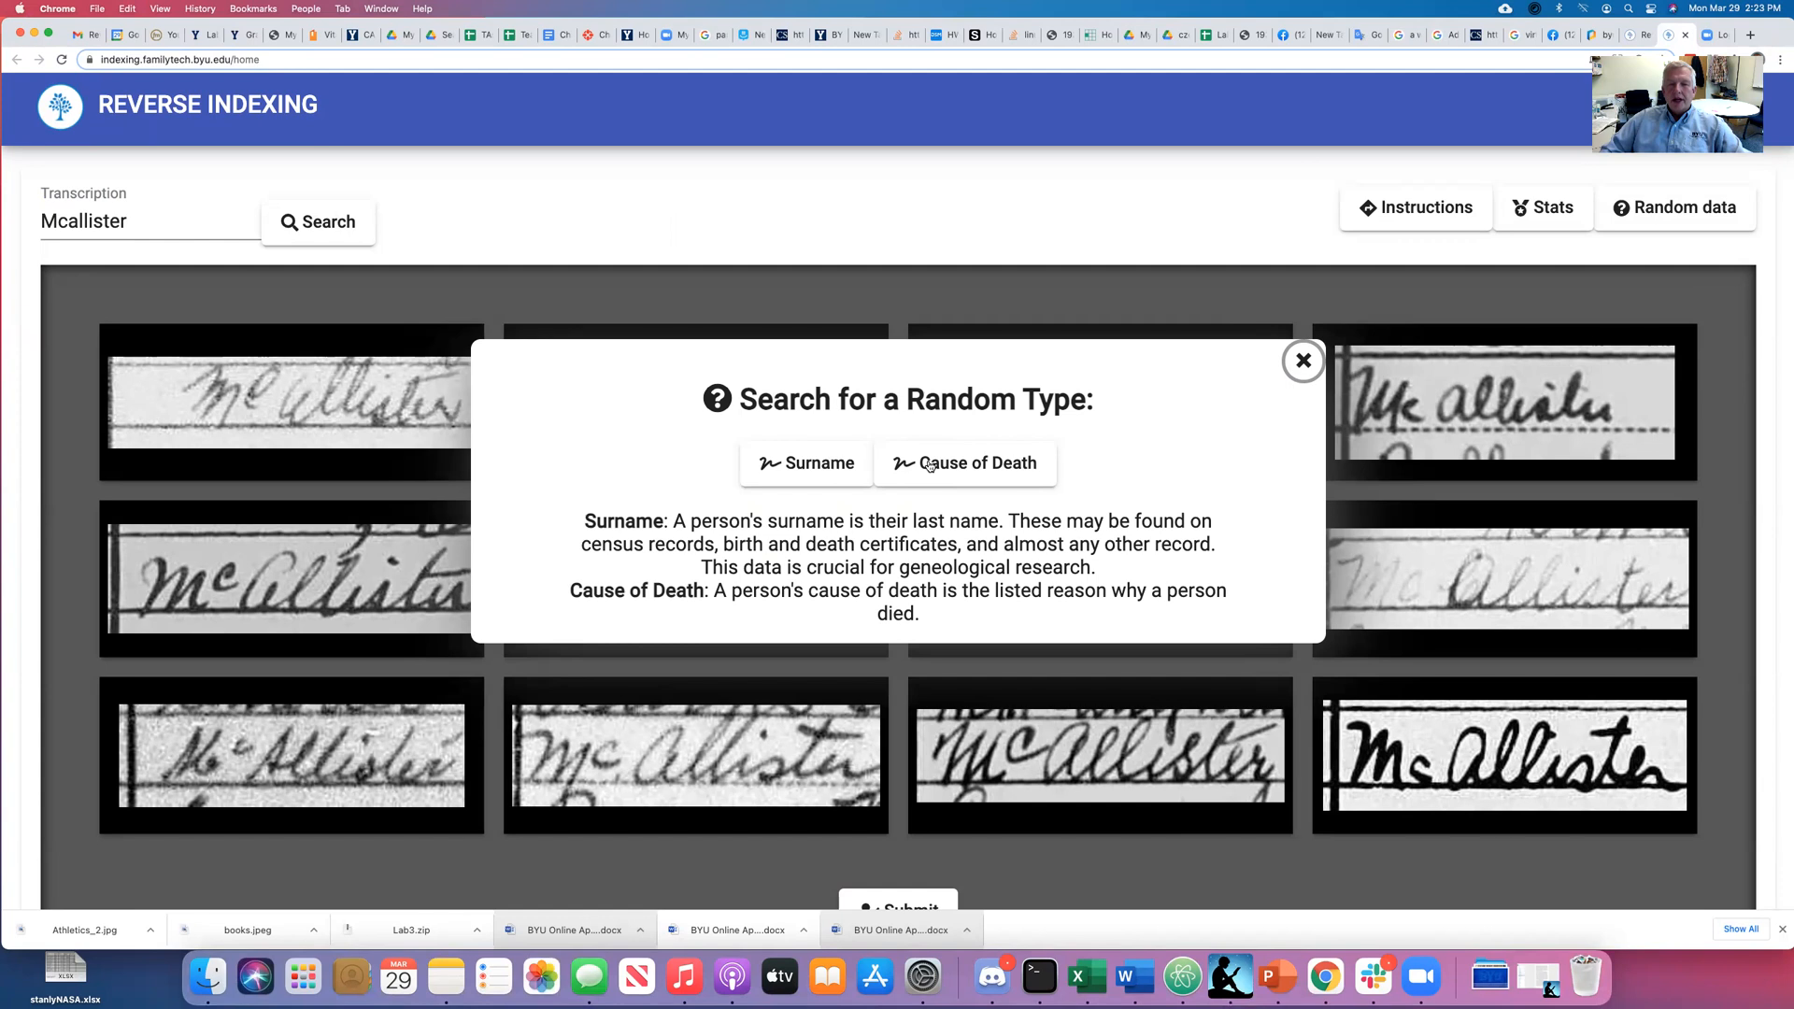
{"action": "left_click", "coordinate": [1303, 361]}
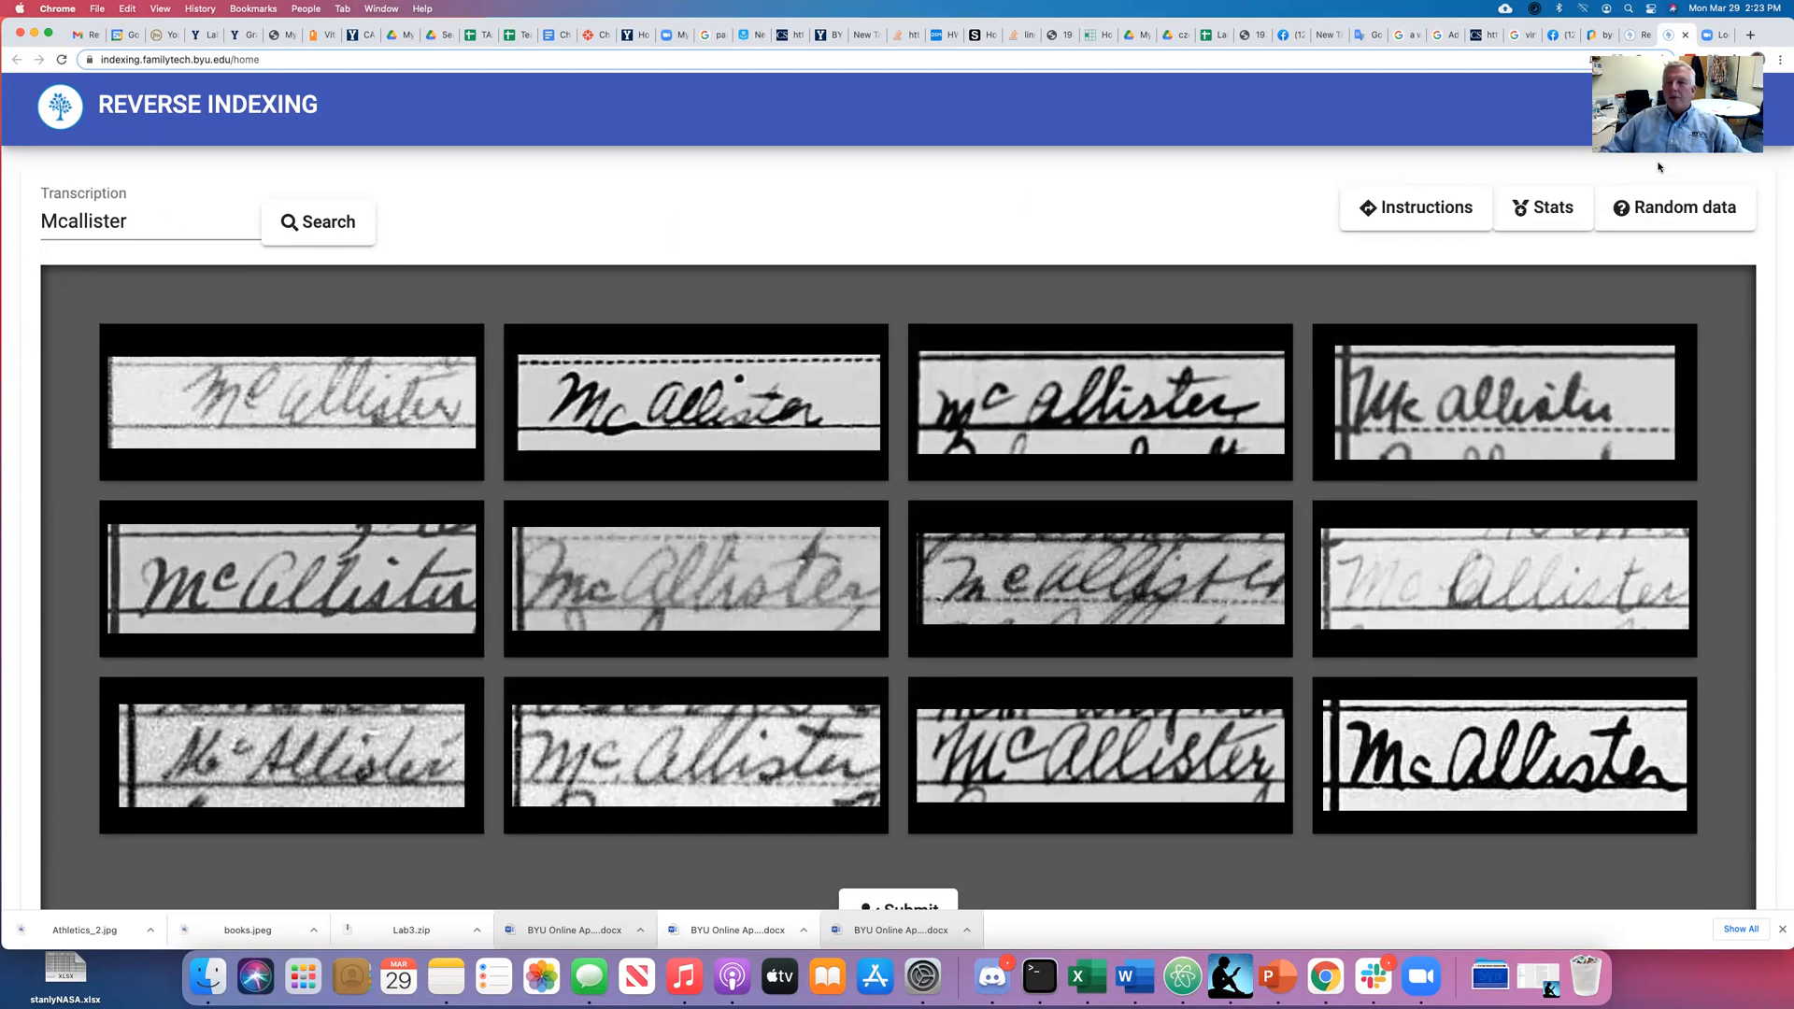
- Load a random cause-of-death batch and highlight its transcription to compare it with the handwriting snippets
{"action": "left_click", "coordinate": [1675, 208]}
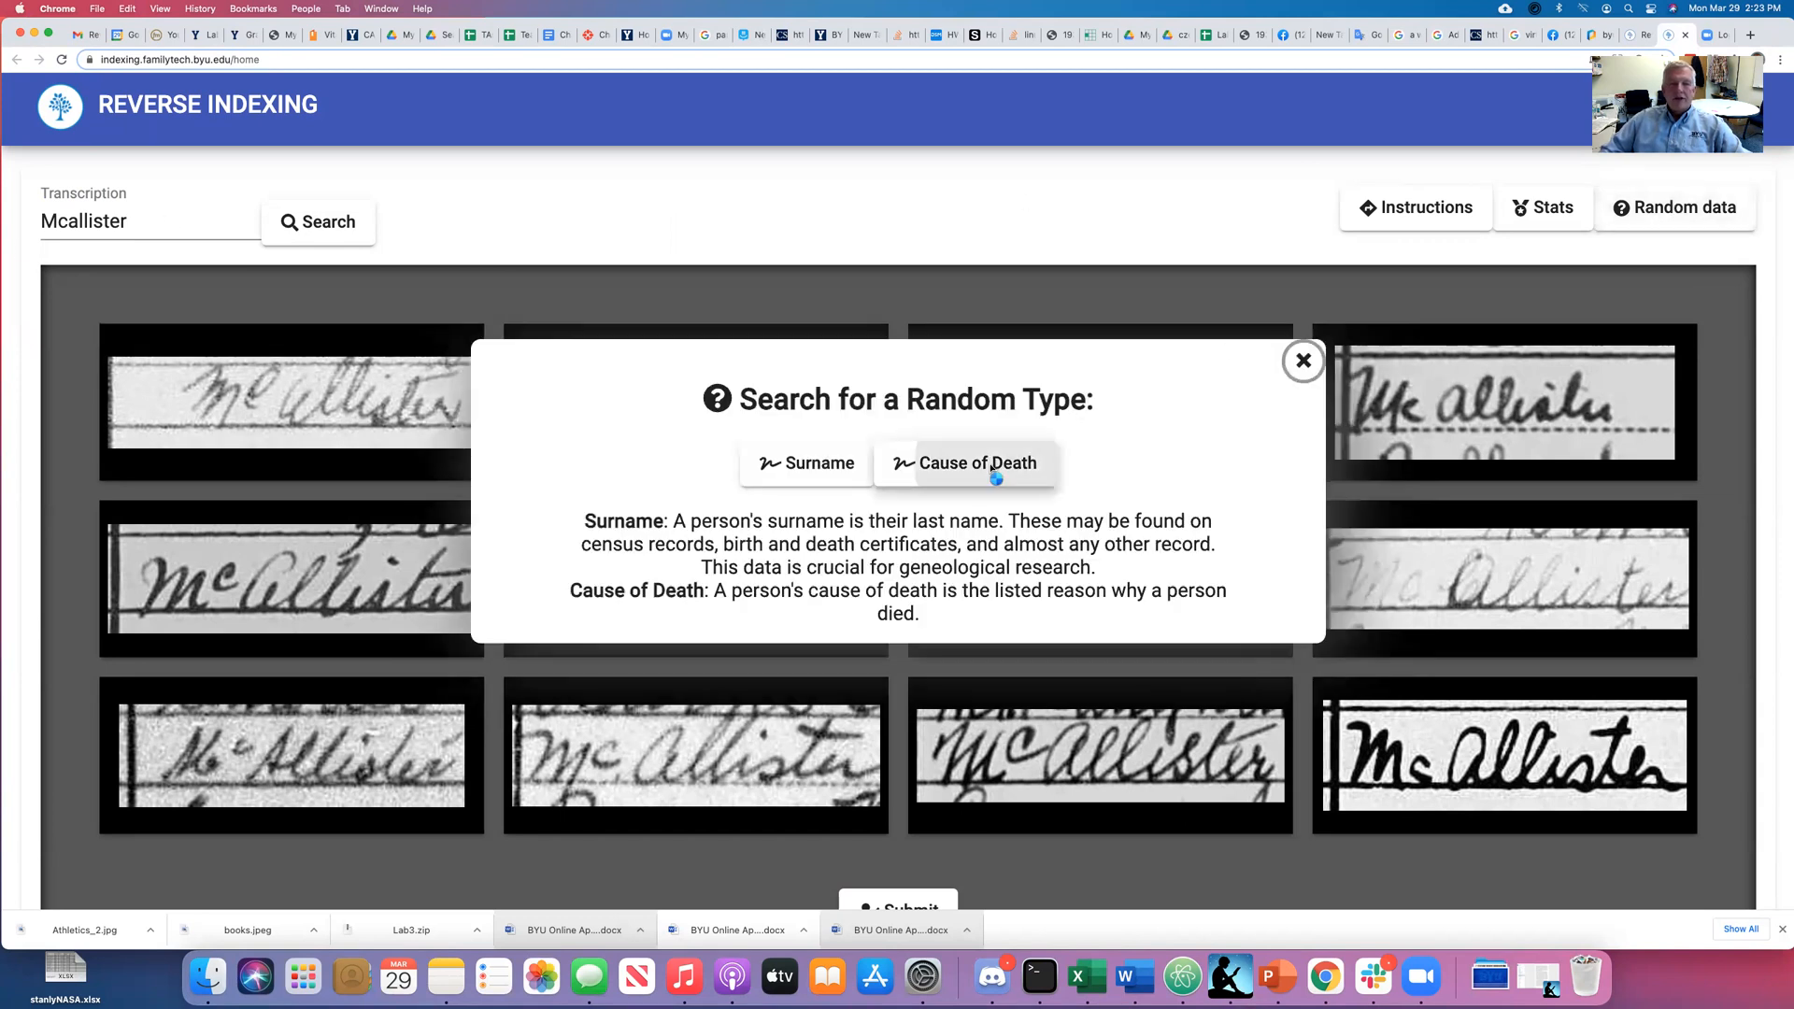
{"action": "left_click", "coordinate": [992, 470]}
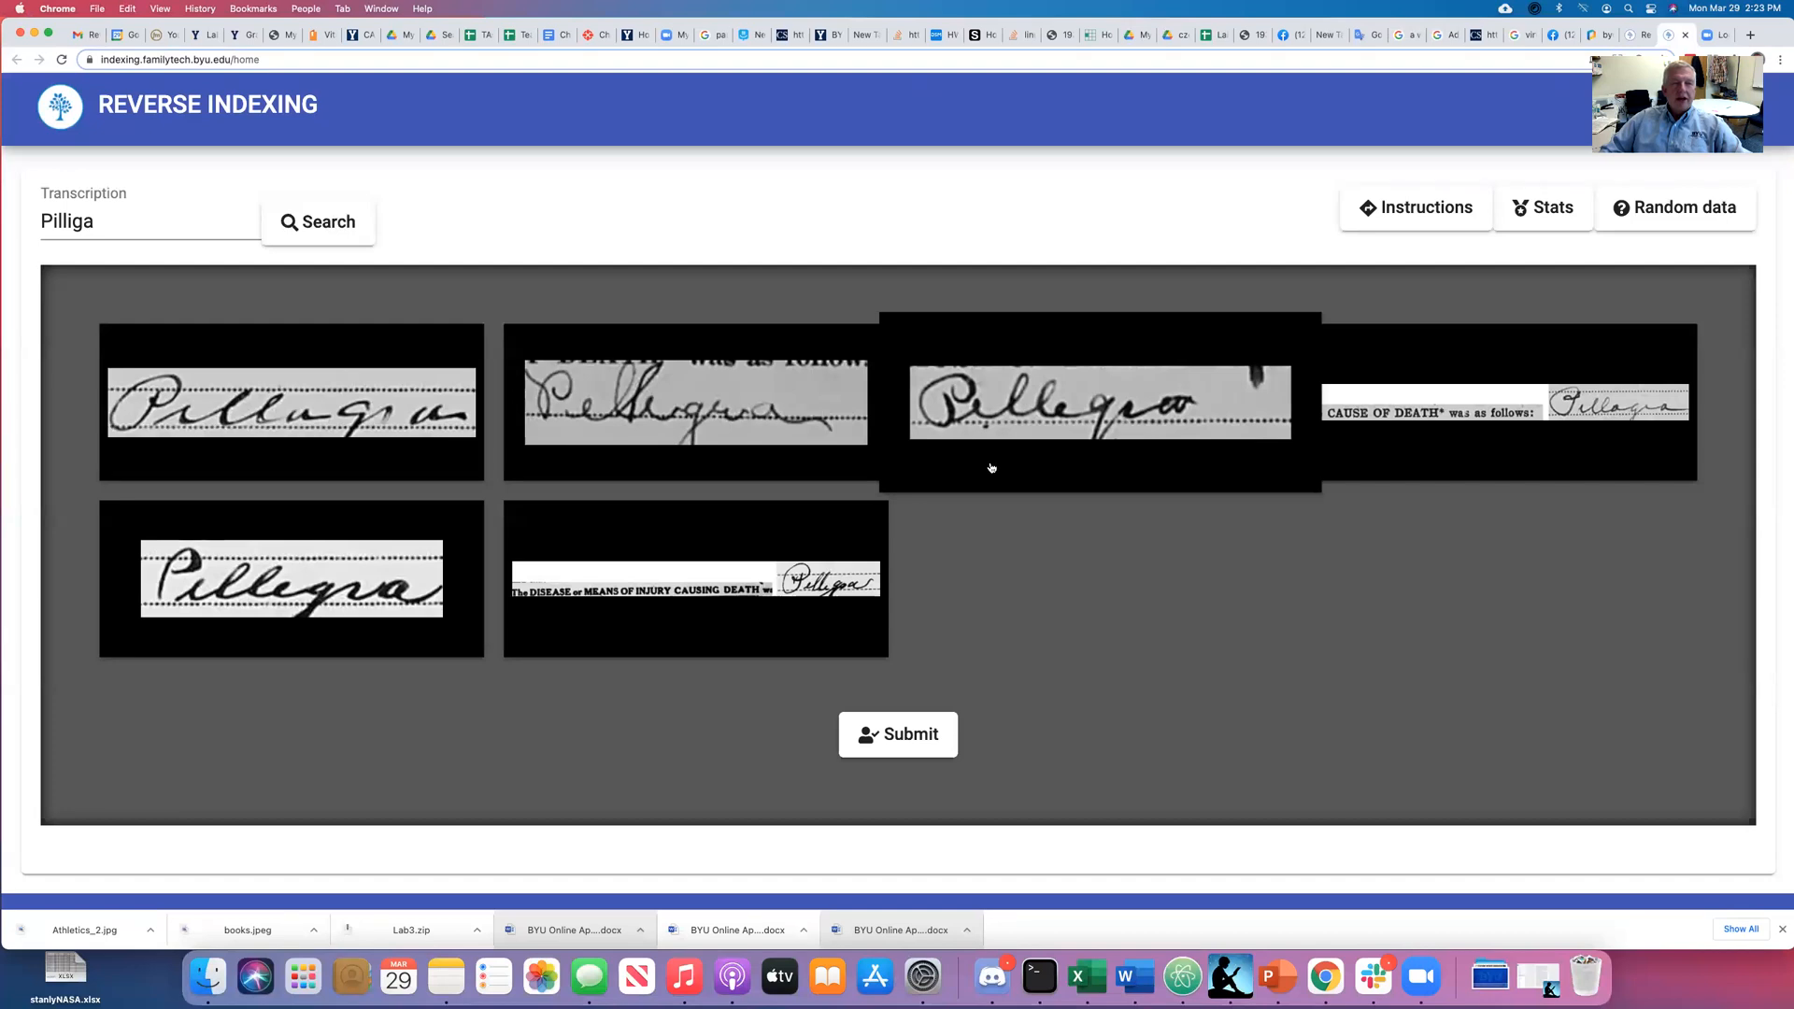
{"action": "left_click_drag", "start_coordinate": [43, 220], "coordinate": [99, 220]}
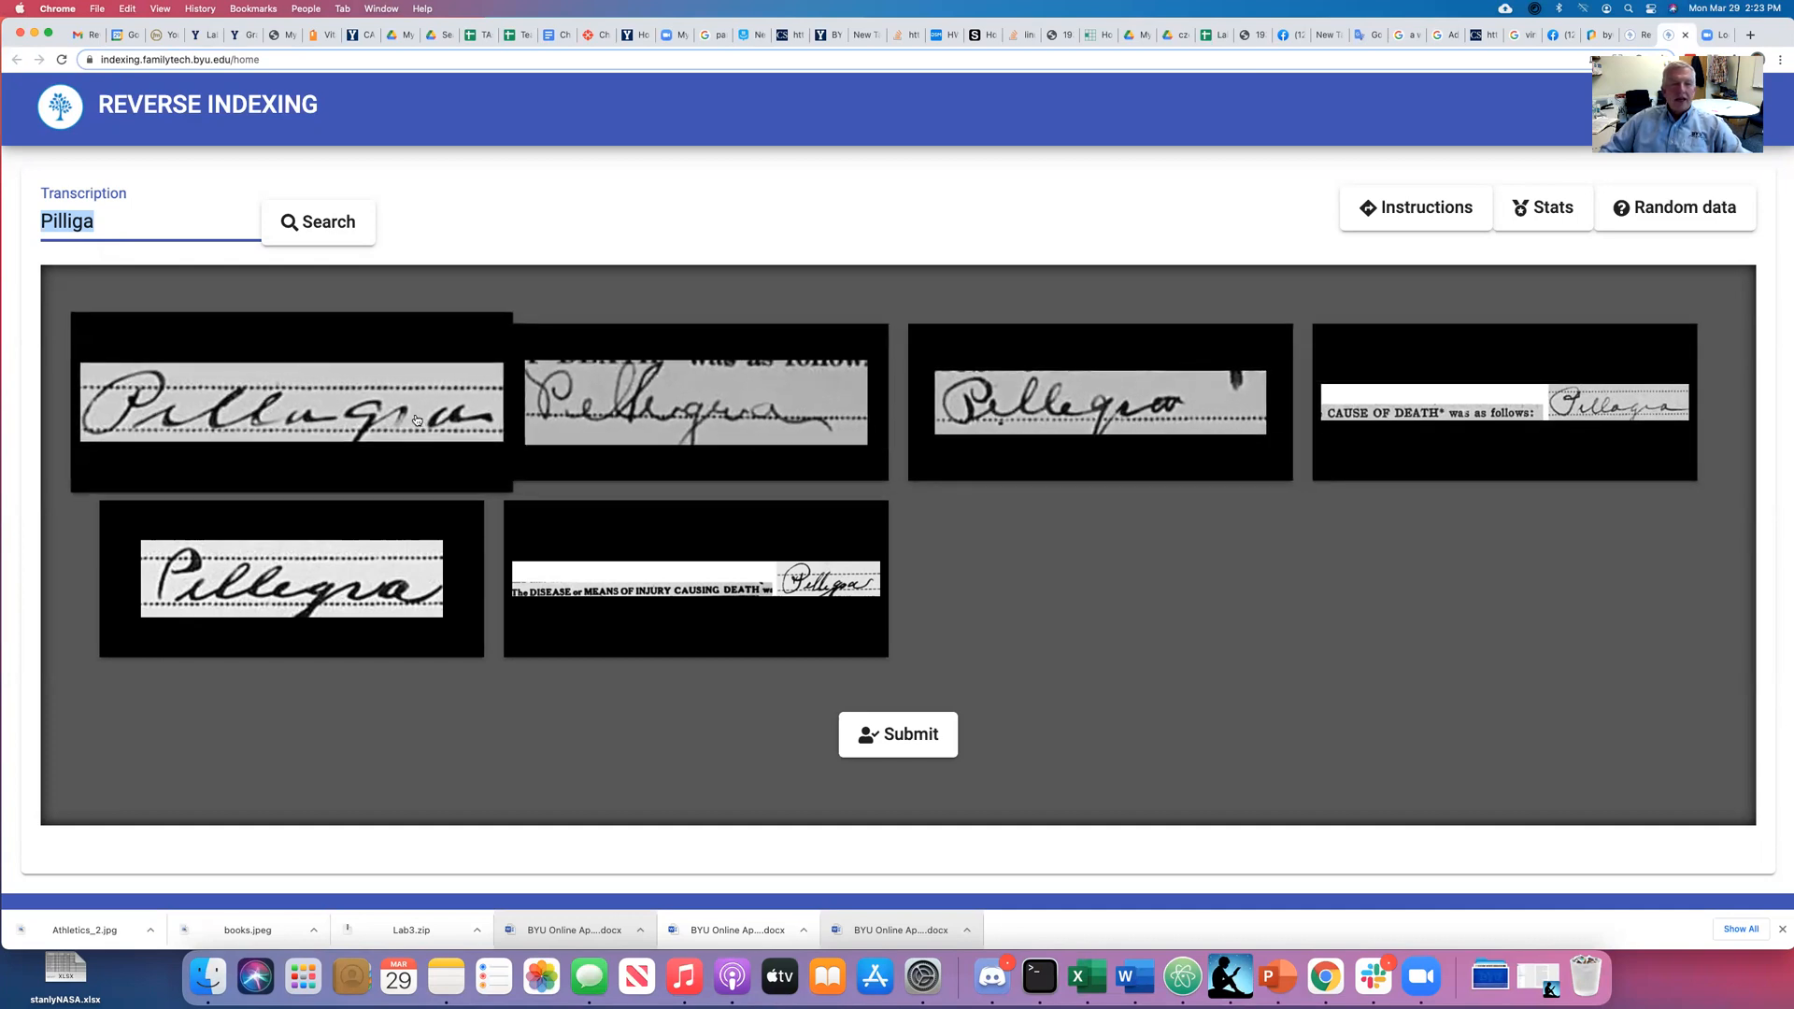
{"action": "left_click_drag", "start_coordinate": [85, 222], "coordinate": [91, 222]}
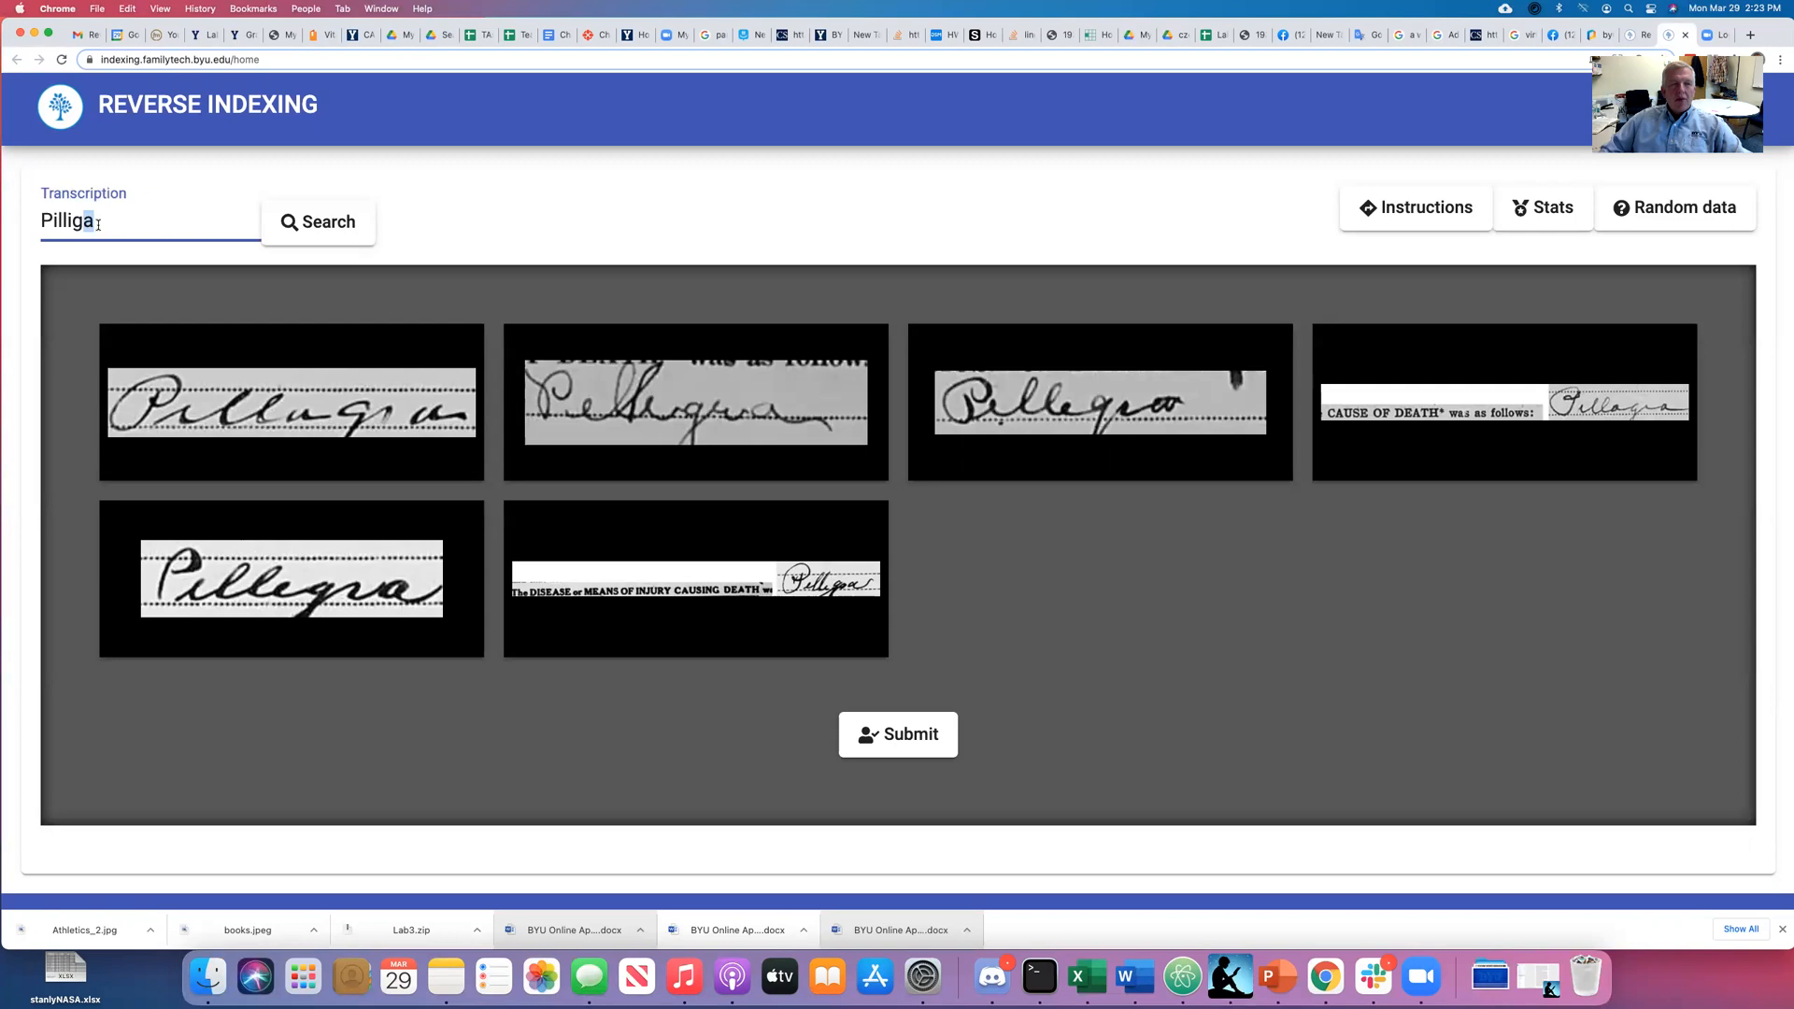
- Mark all six handwriting snippets in the "Pilliga" batch as incorrect and submit the batch
{"action": "left_click", "coordinate": [318, 437]}
{"action": "left_click", "coordinate": [672, 422]}
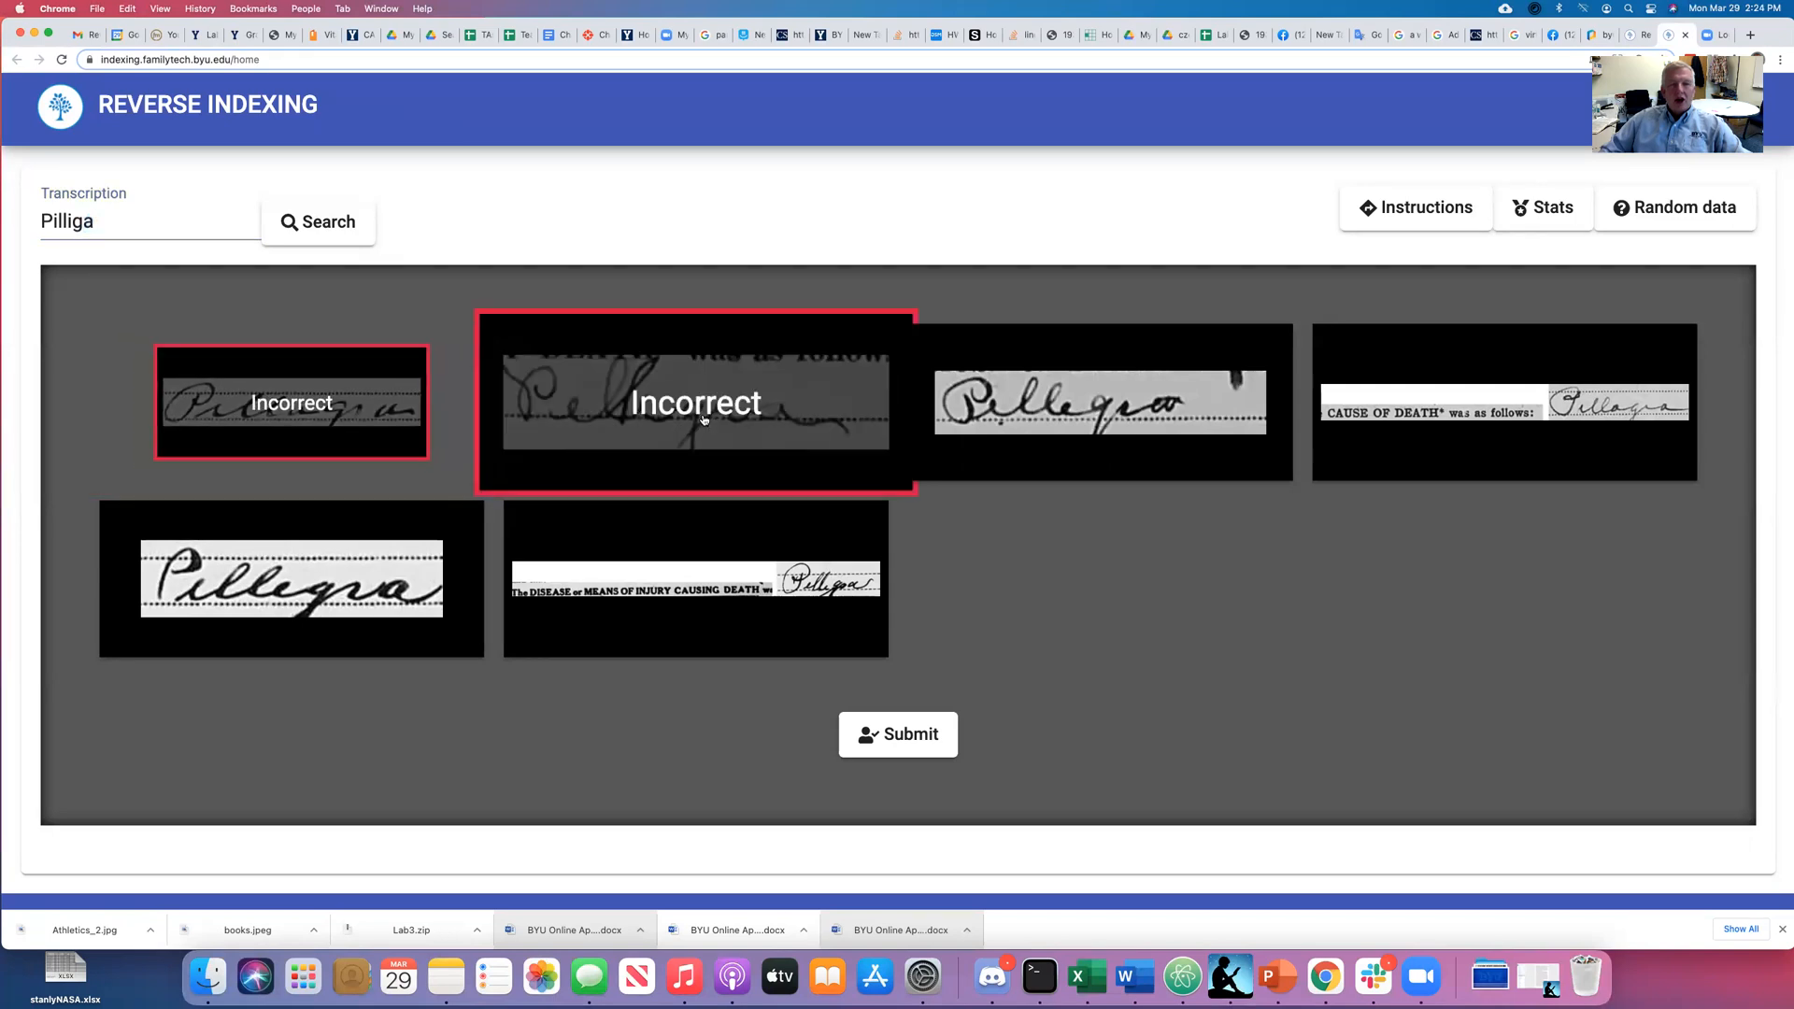
{"action": "left_click", "coordinate": [1079, 396]}
{"action": "left_click", "coordinate": [1495, 411]}
{"action": "left_click", "coordinate": [421, 598]}
{"action": "left_click", "coordinate": [633, 610]}
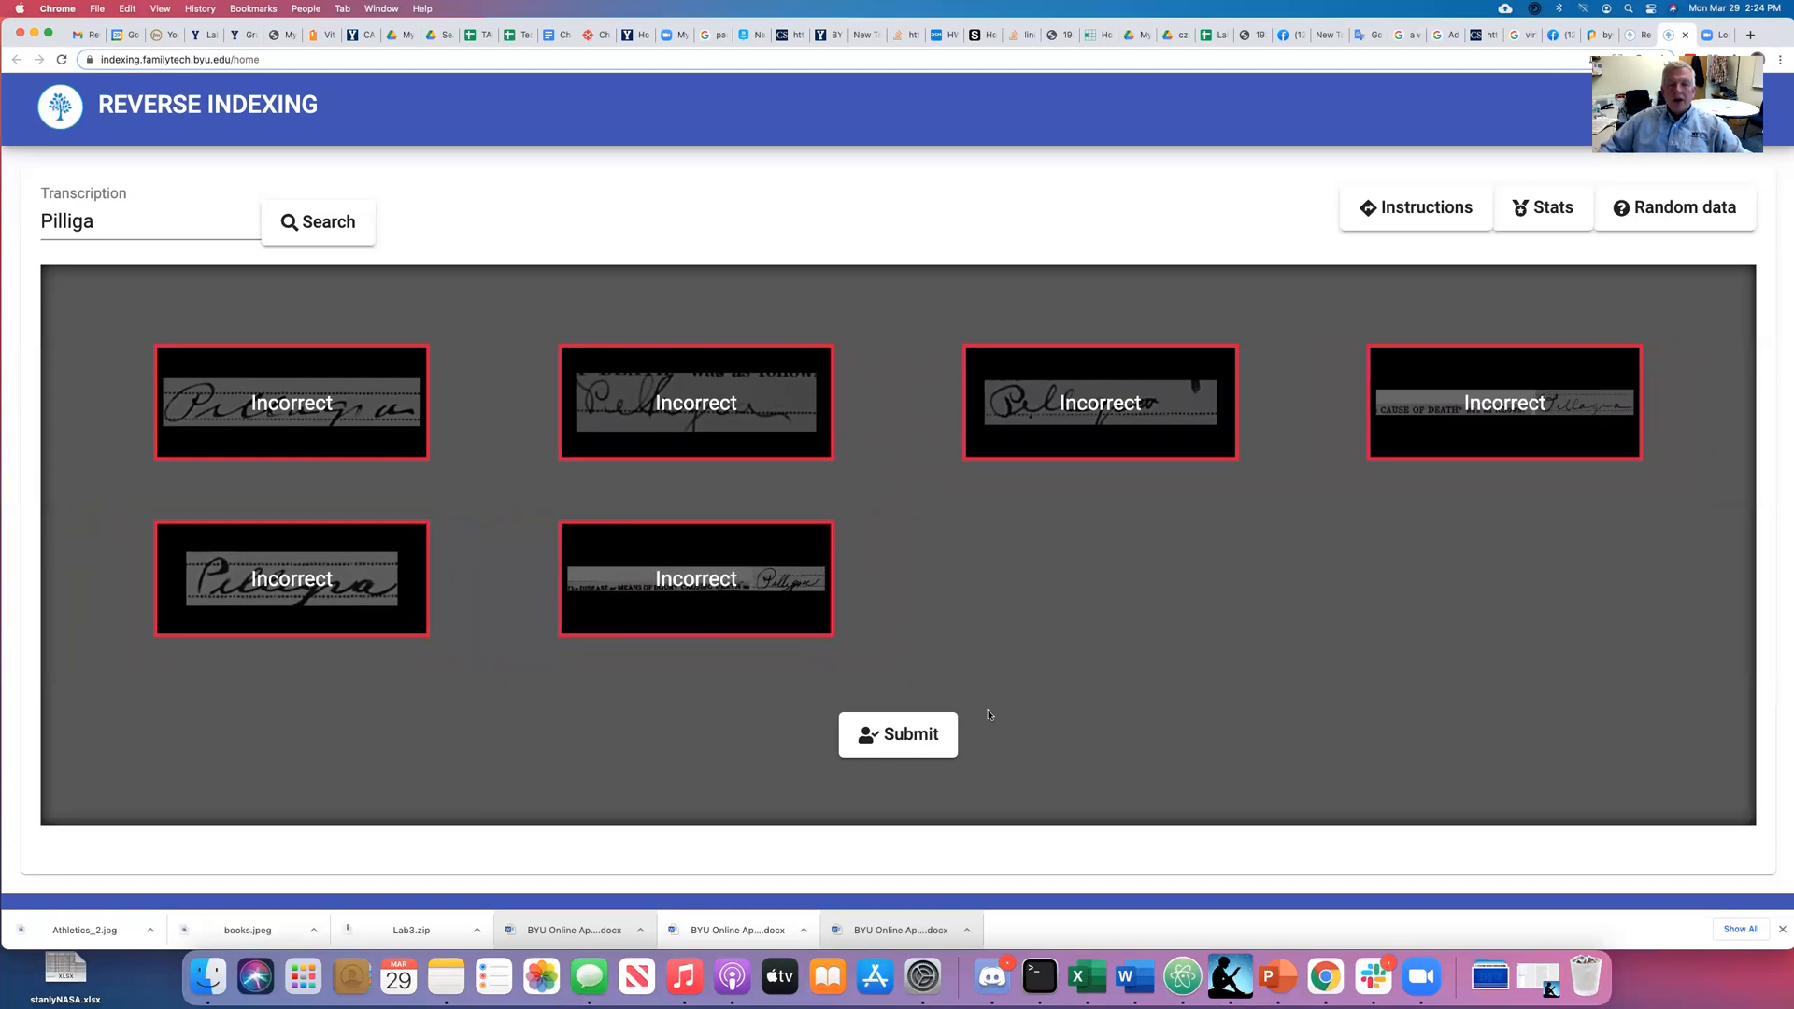
{"action": "left_click", "coordinate": [907, 736]}
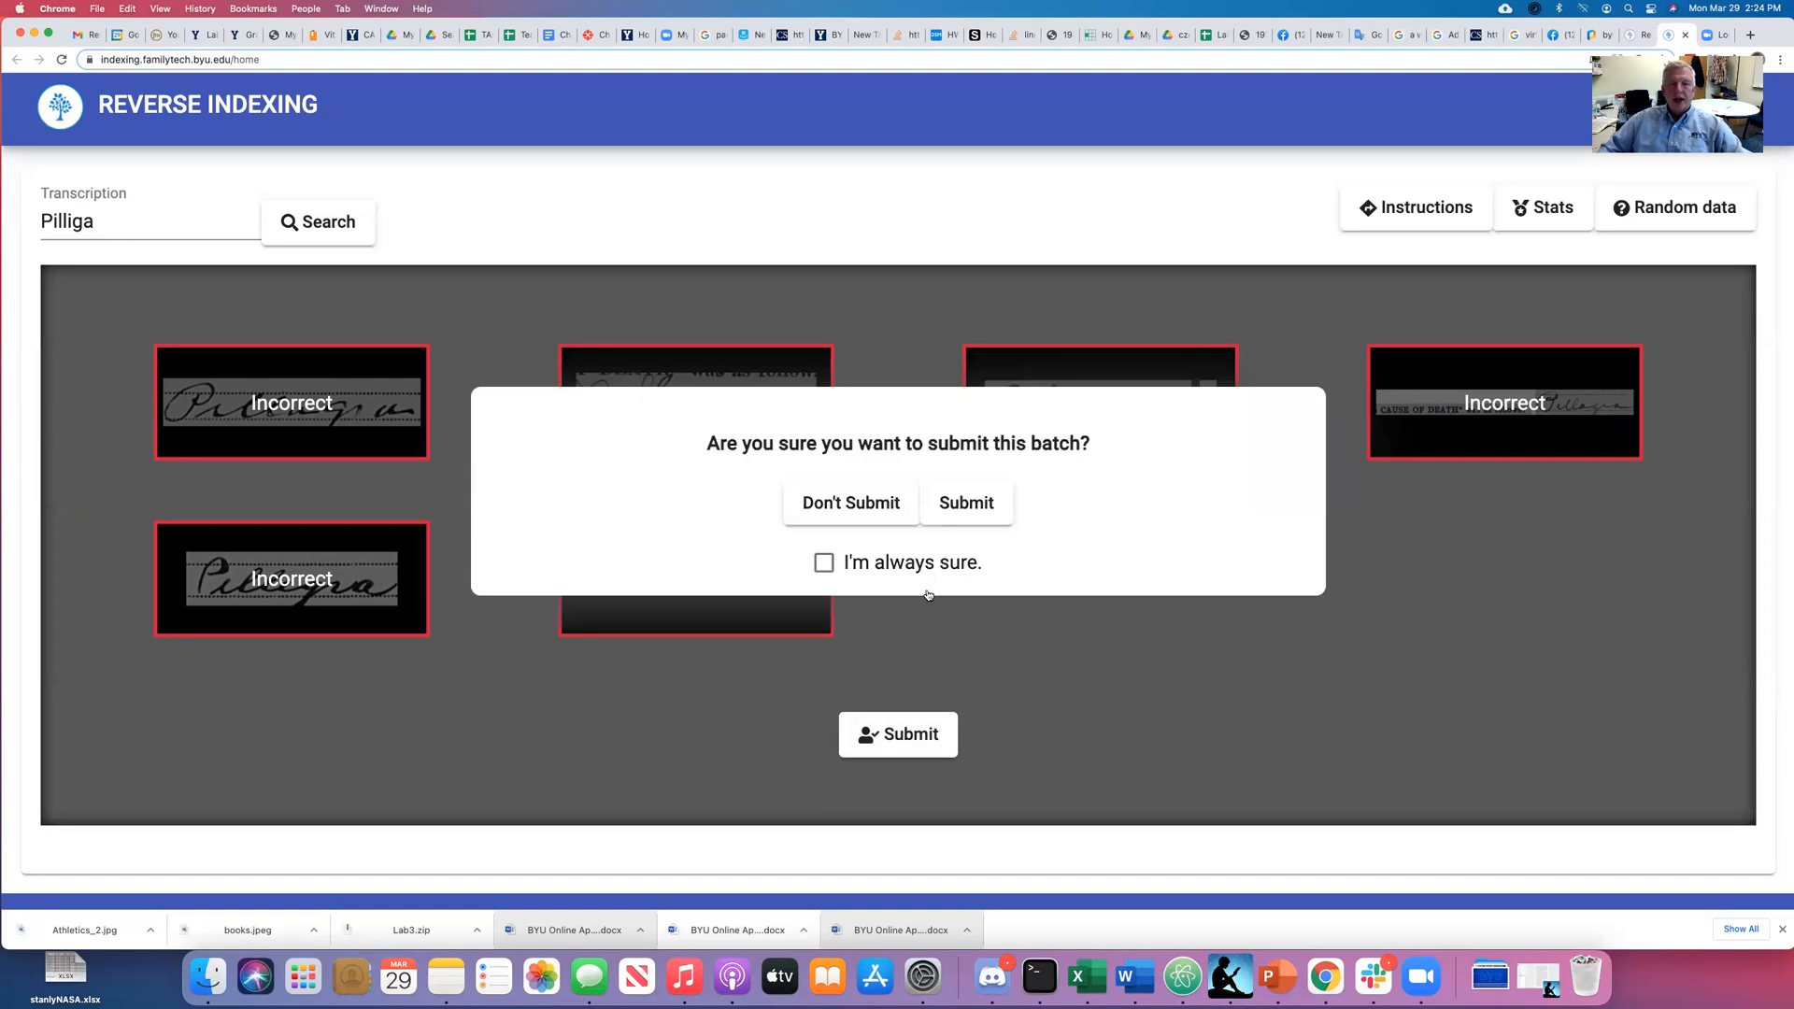
{"action": "left_click", "coordinate": [967, 509]}
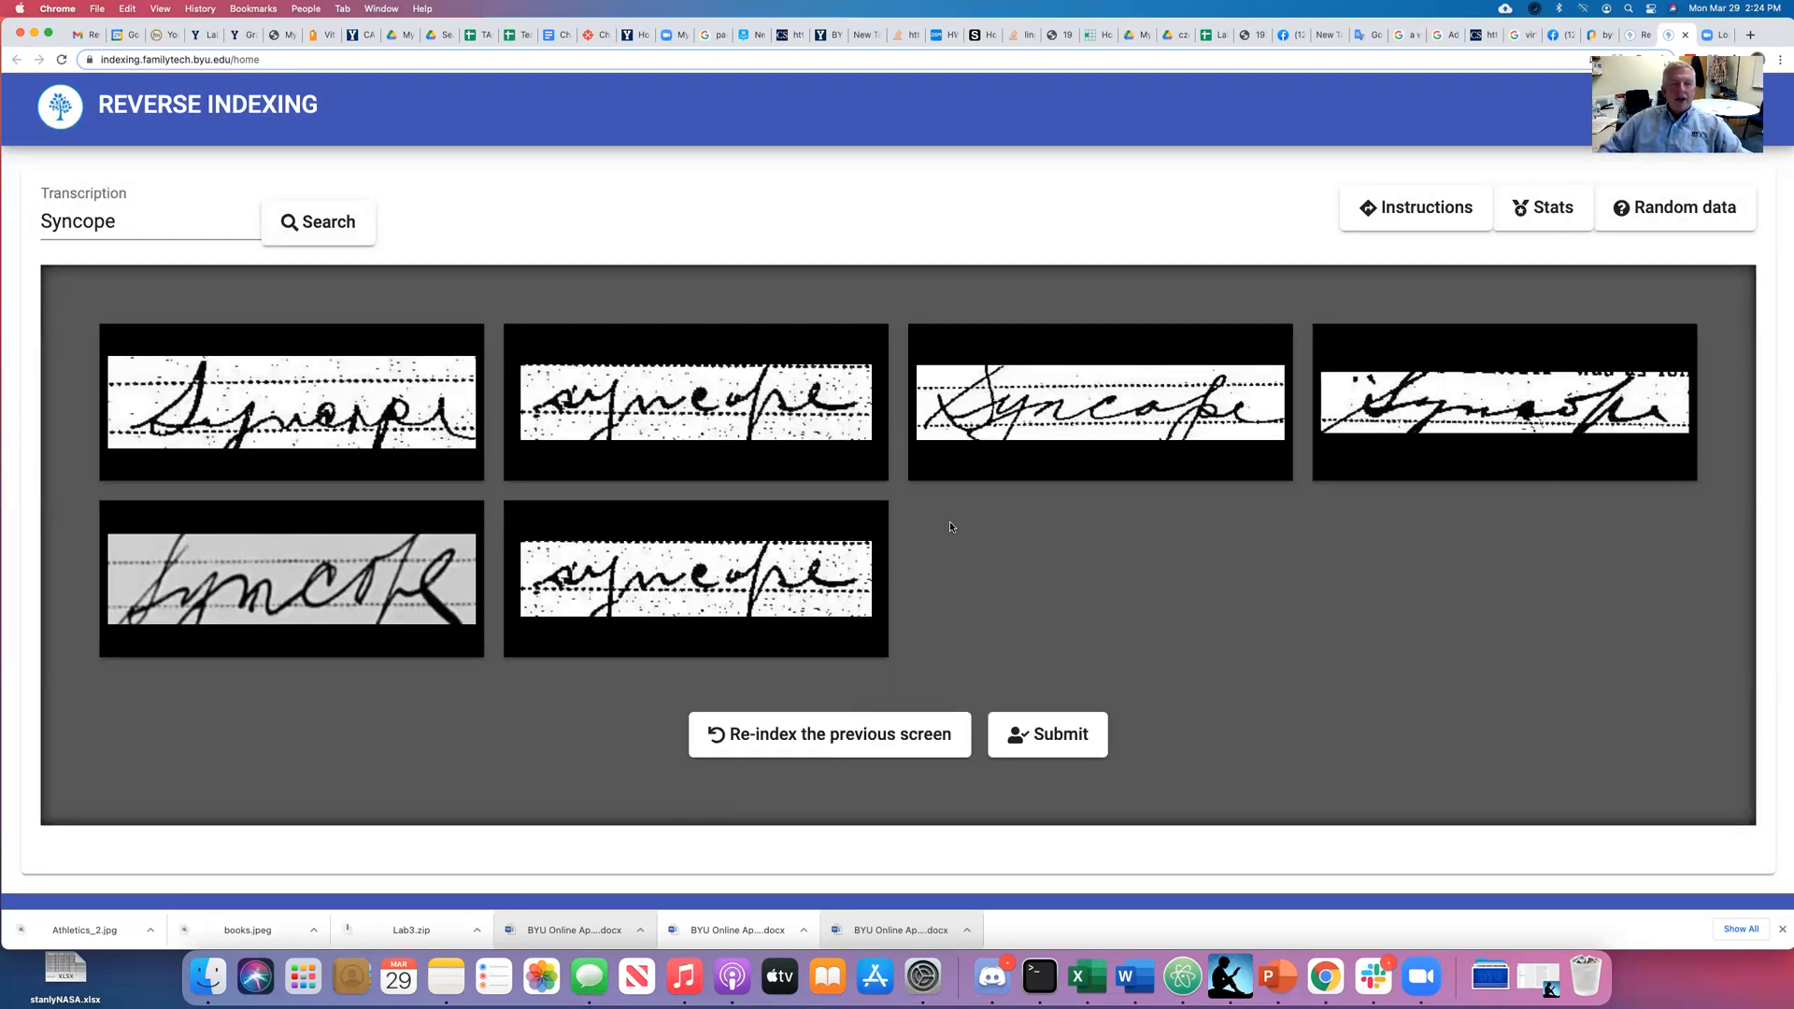
- Load a random surname batch and submit it without marking any snippet as incorrect
{"action": "left_click", "coordinate": [1652, 213]}
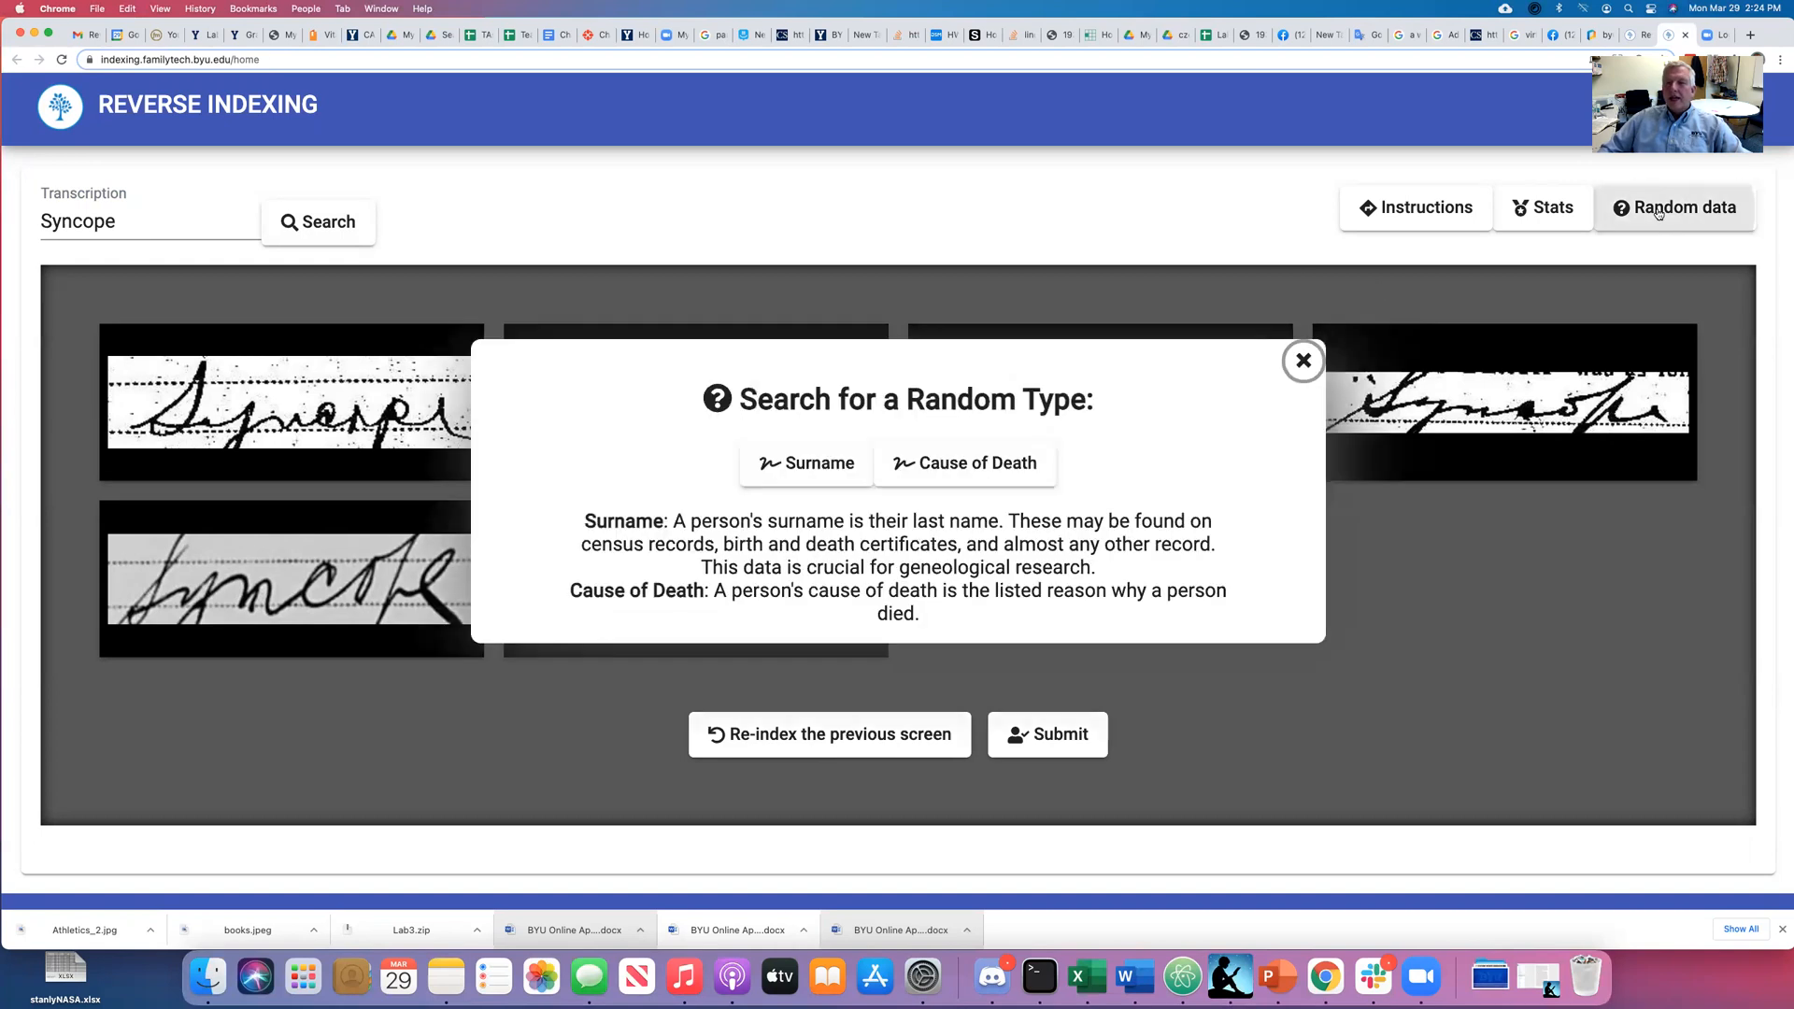
{"action": "left_click", "coordinate": [797, 460]}
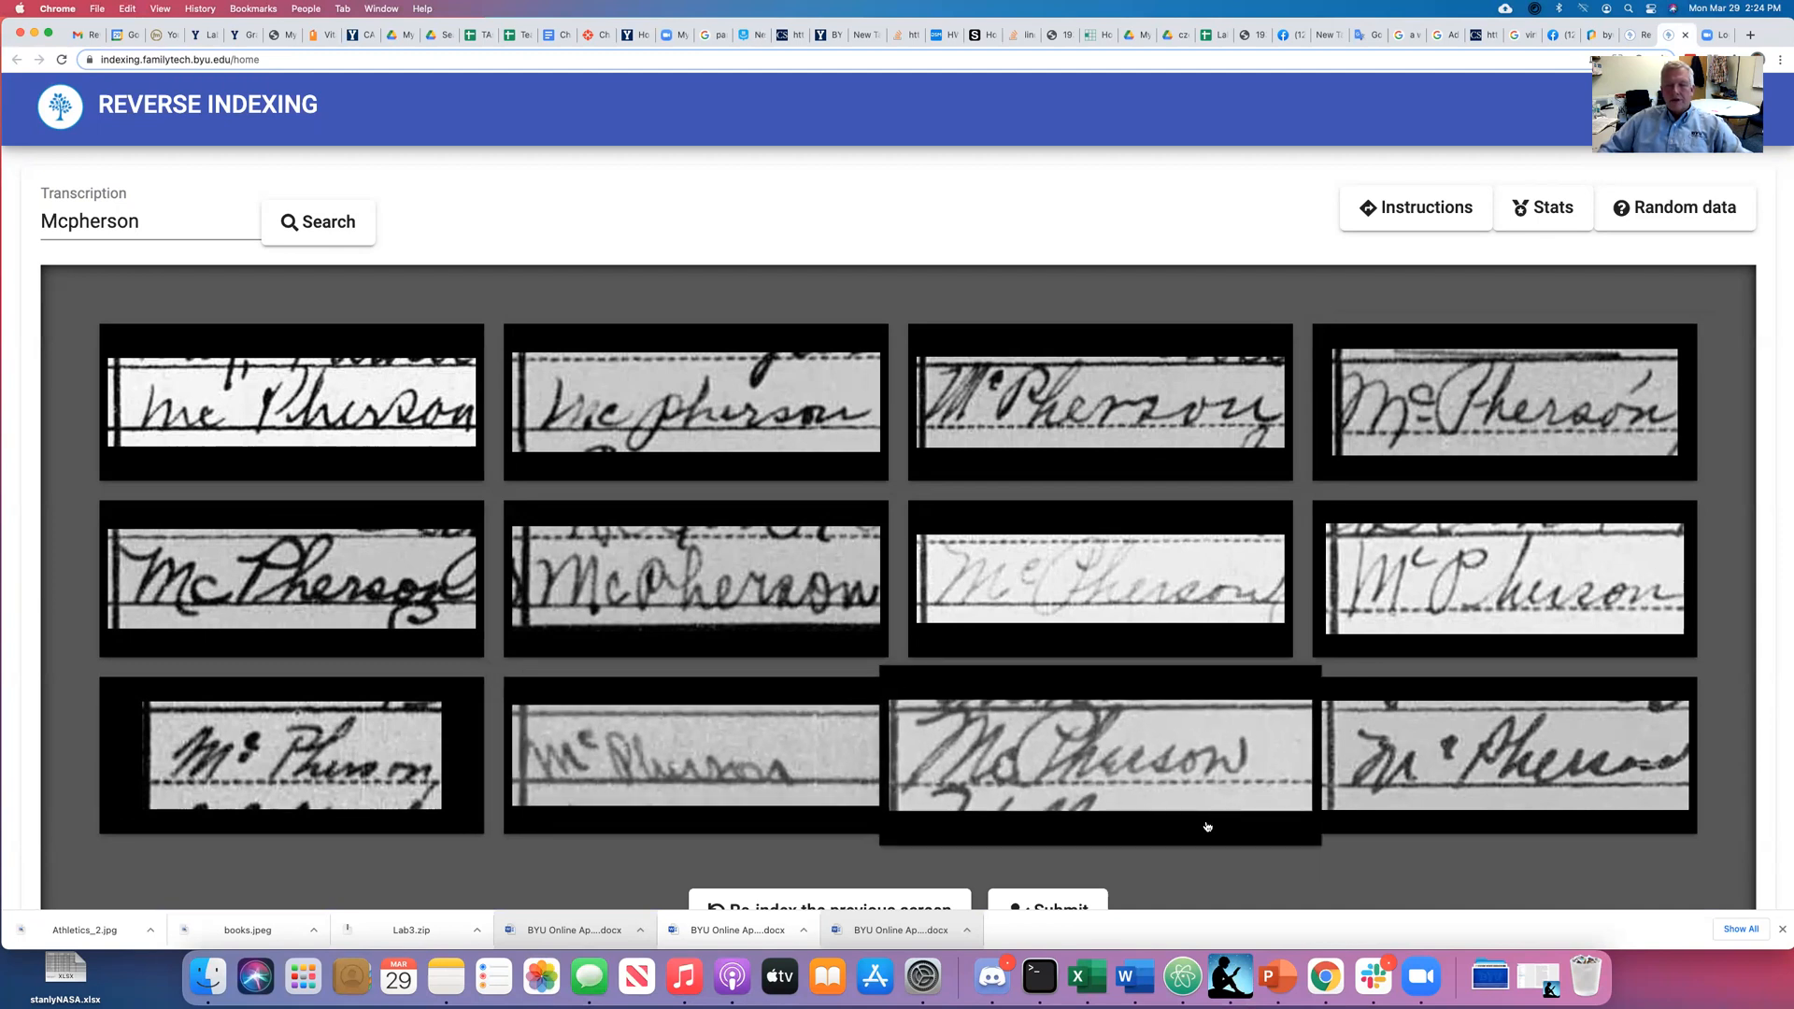
{"action": "scroll", "coordinate": [1206, 826], "scroll_direction": "down", "scroll_amount": 2}
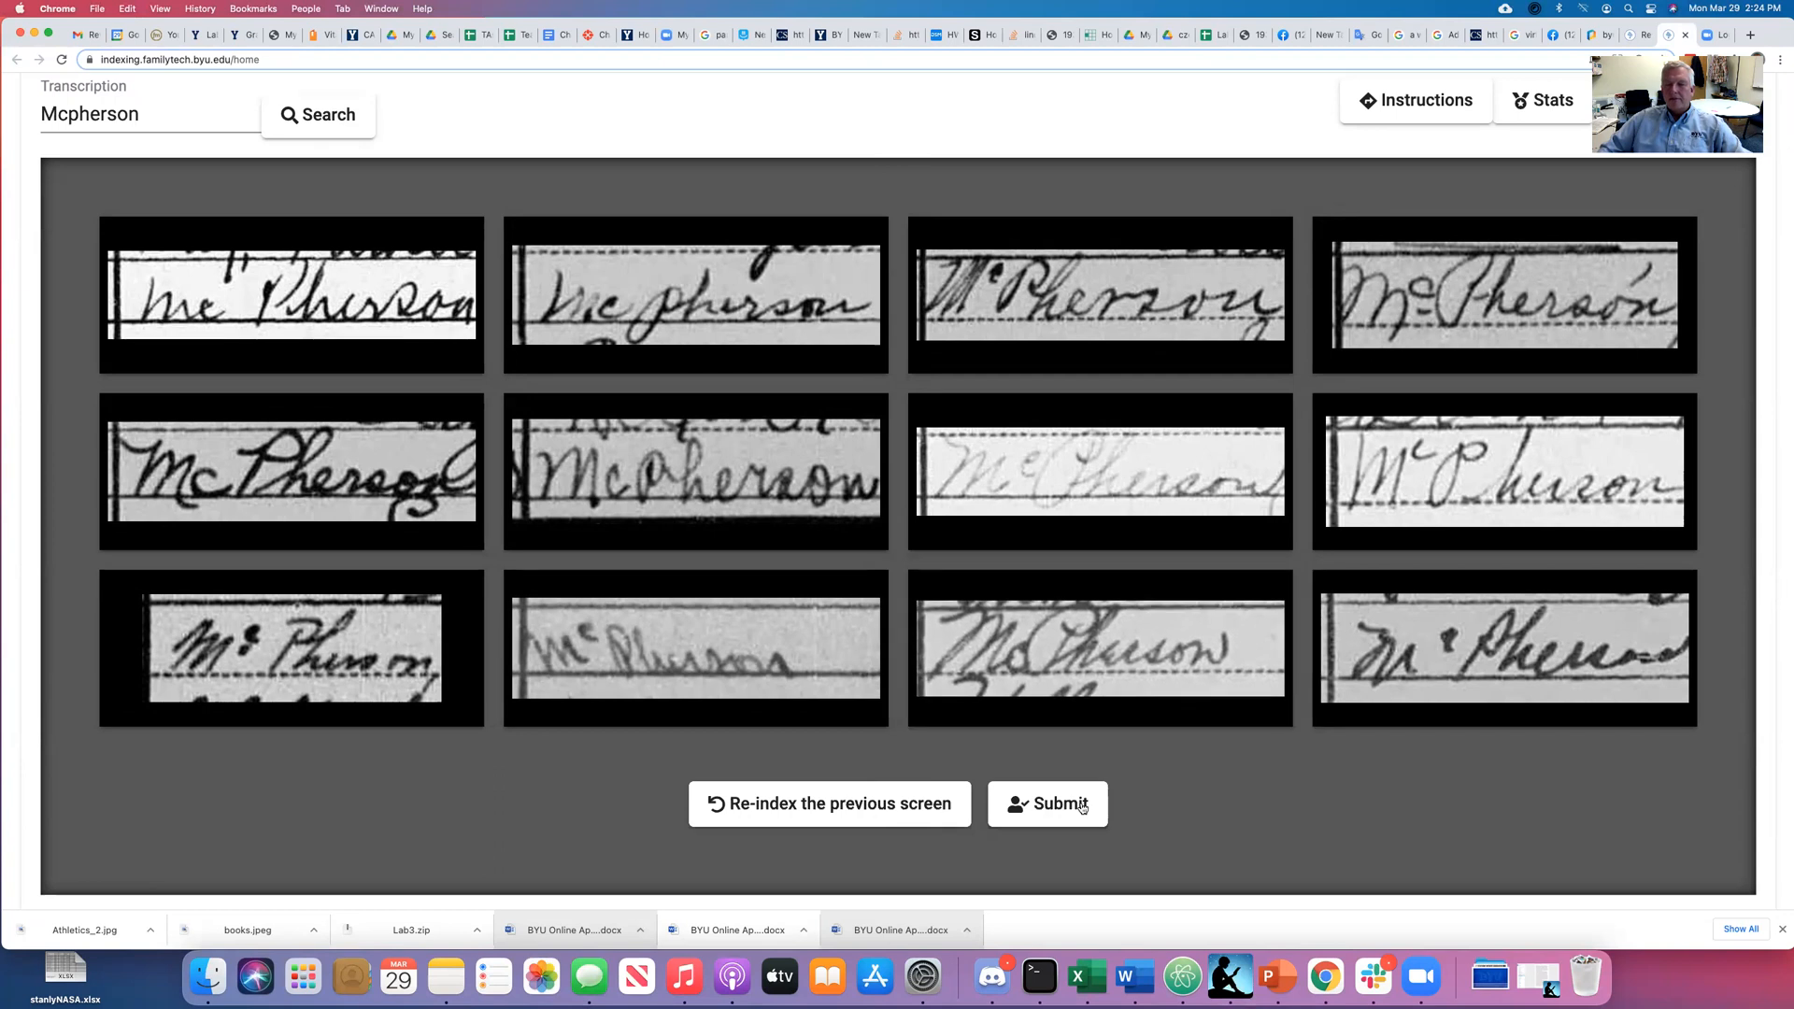
{"action": "left_click", "coordinate": [1082, 807]}
{"action": "left_click", "coordinate": [965, 502]}
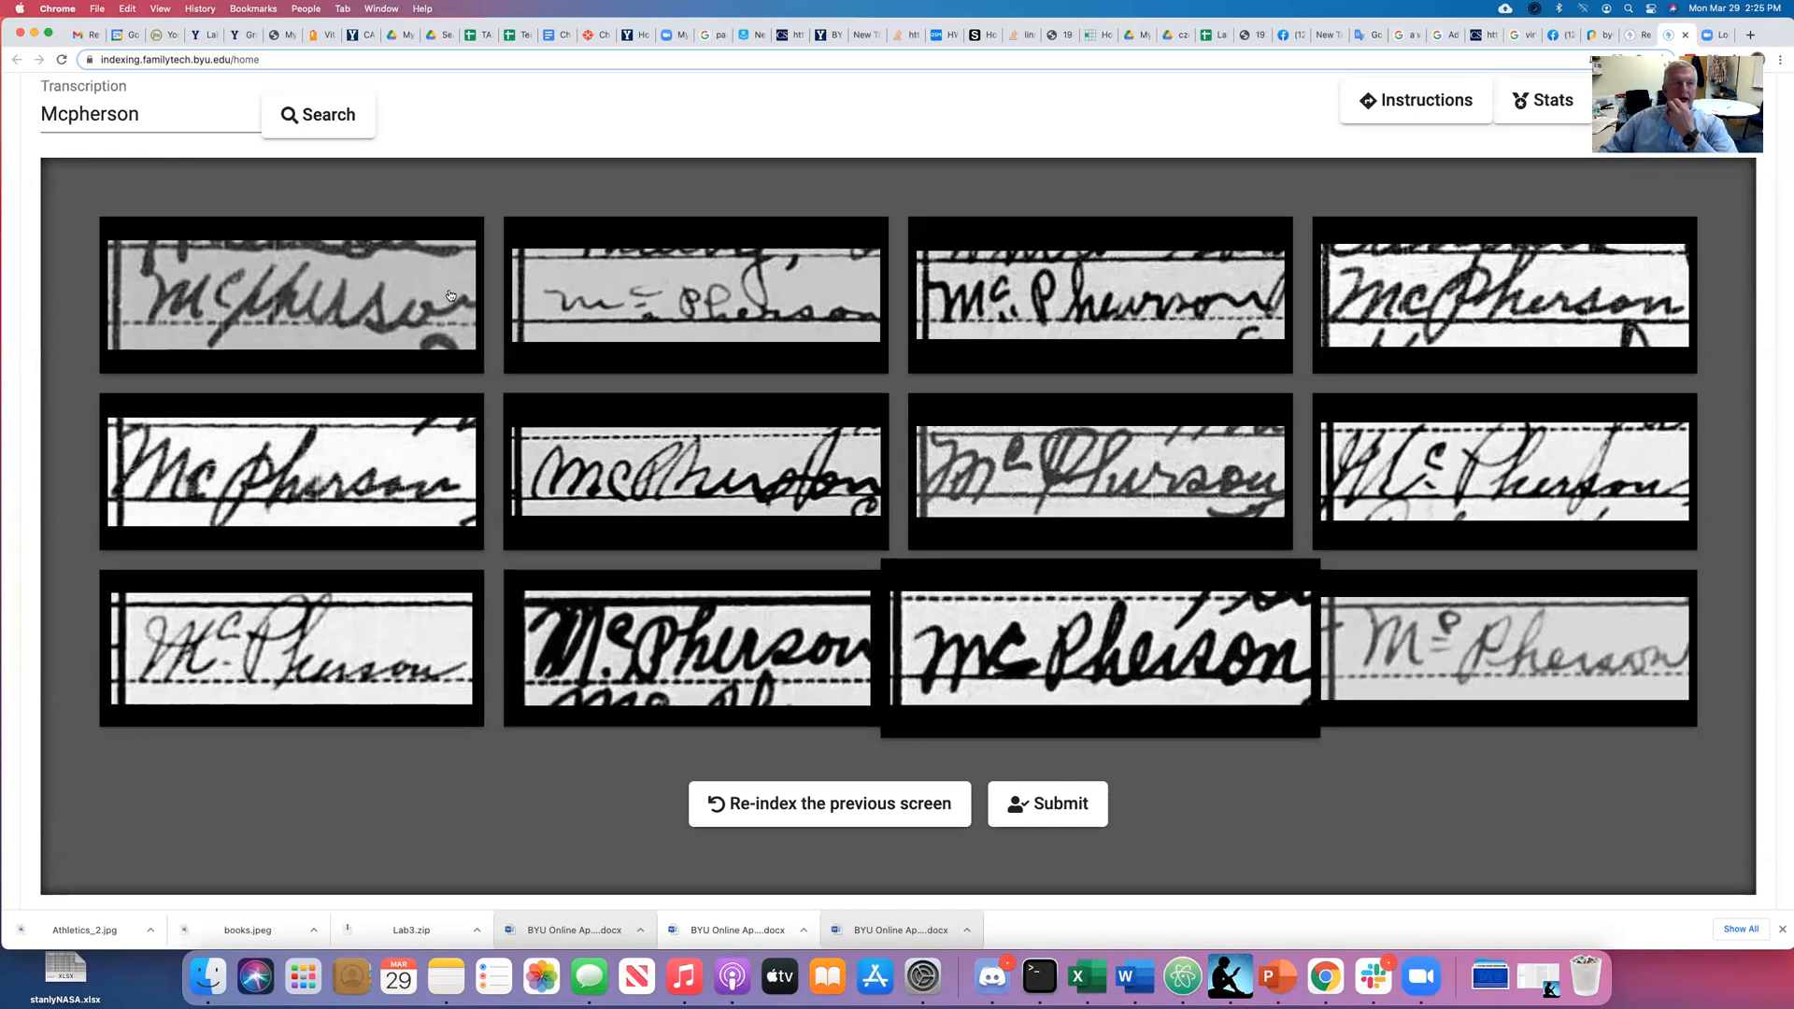
- Highlight the surname batch's transcription and move the first browser tab, the mail tab, out of the window
{"action": "left_click_drag", "start_coordinate": [146, 112], "coordinate": [37, 118]}
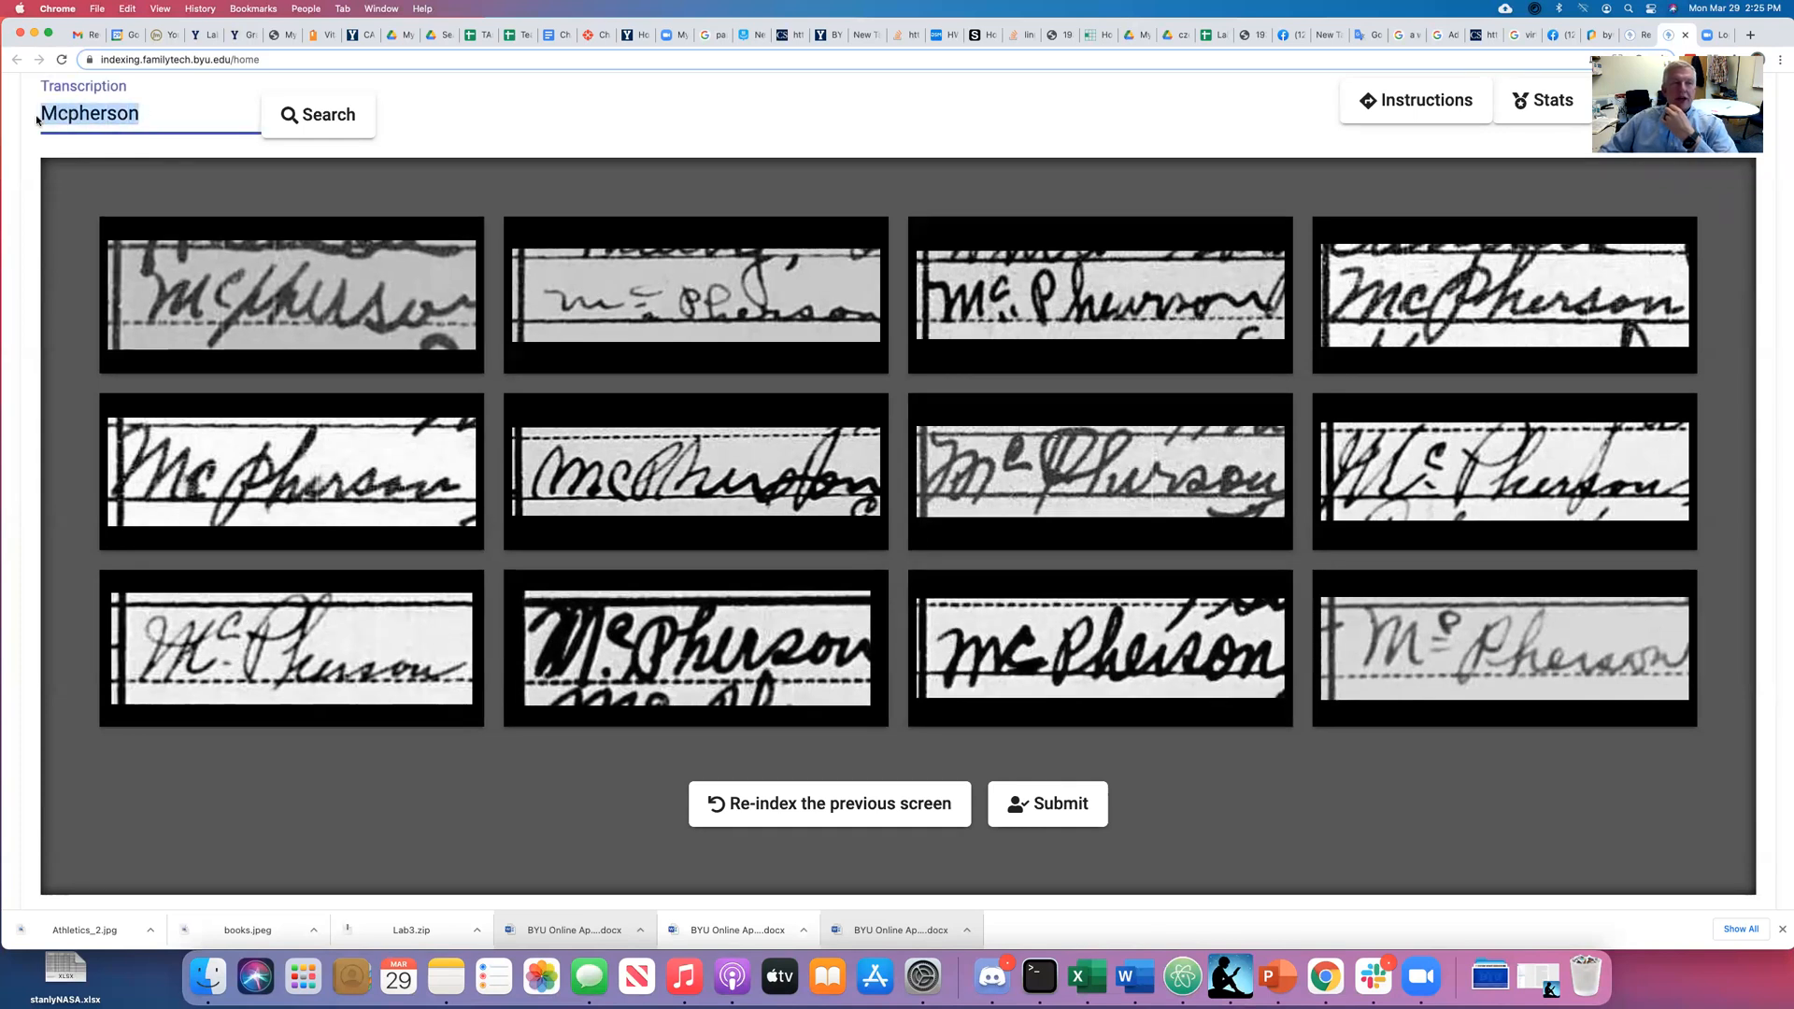
{"action": "mouse_move", "coordinate": [339, 298]}
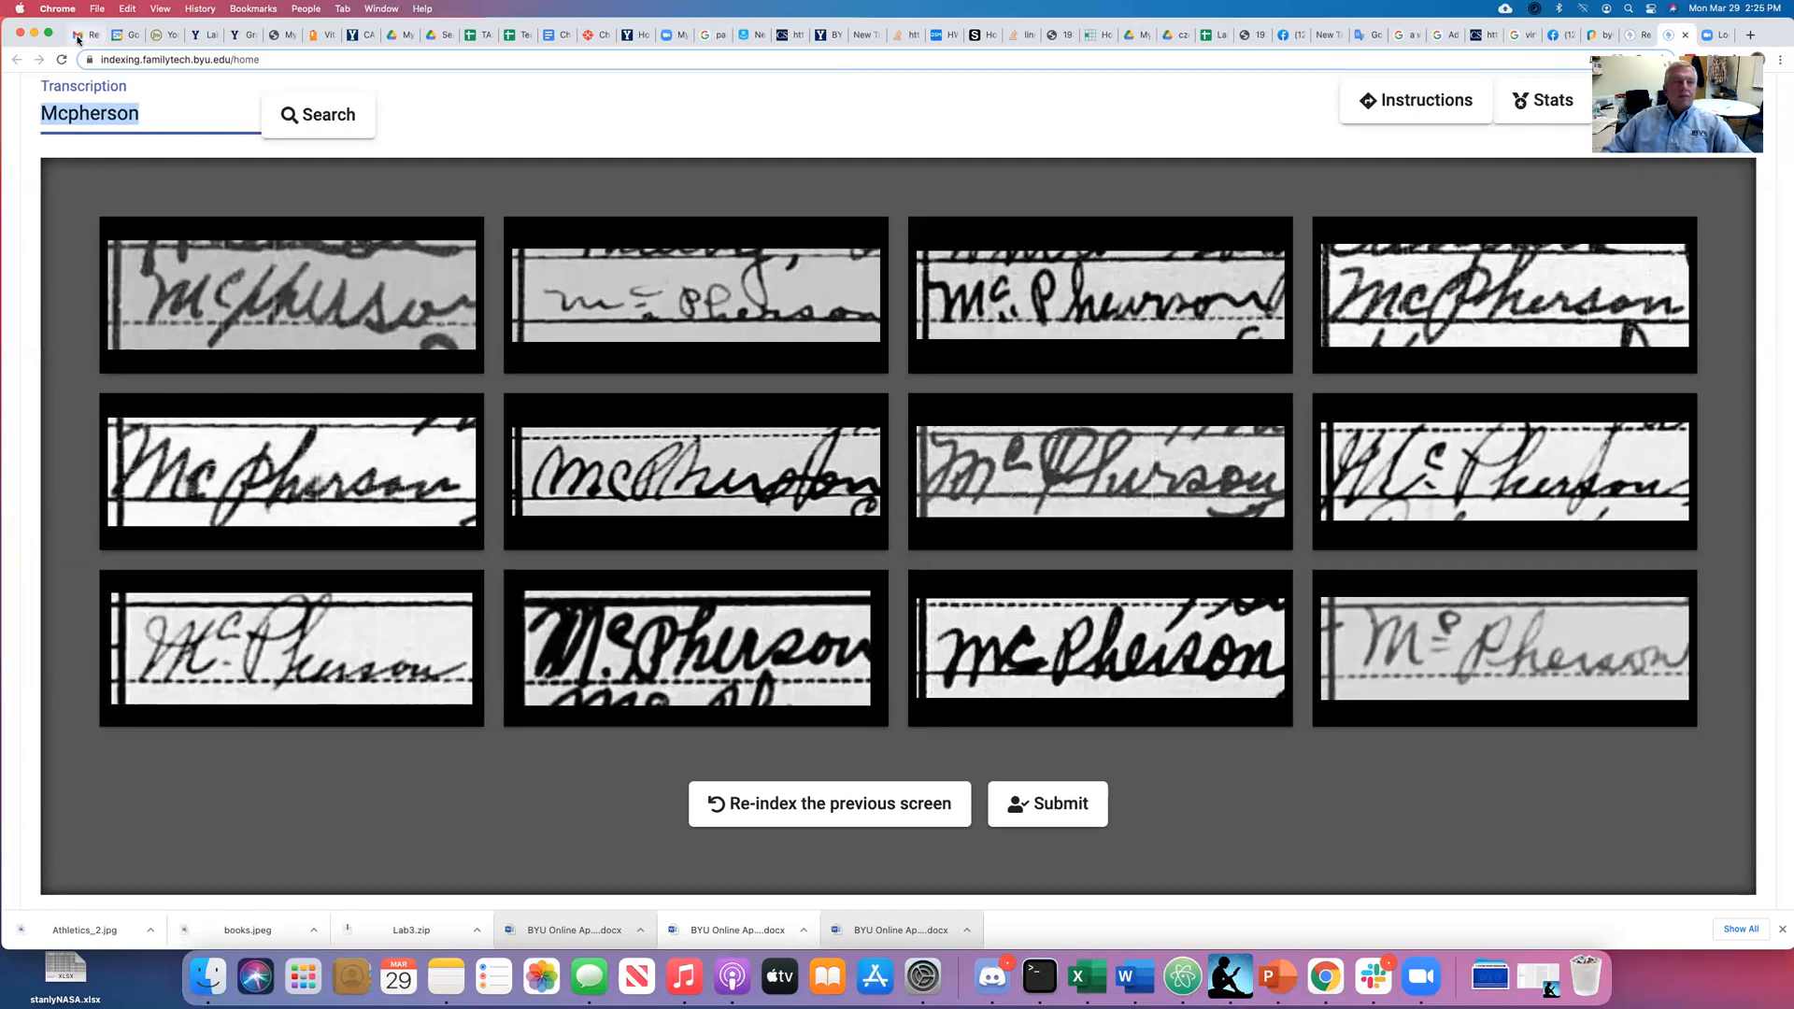
{"action": "left_click_drag", "start_coordinate": [83, 37], "coordinate": [2, 56]}
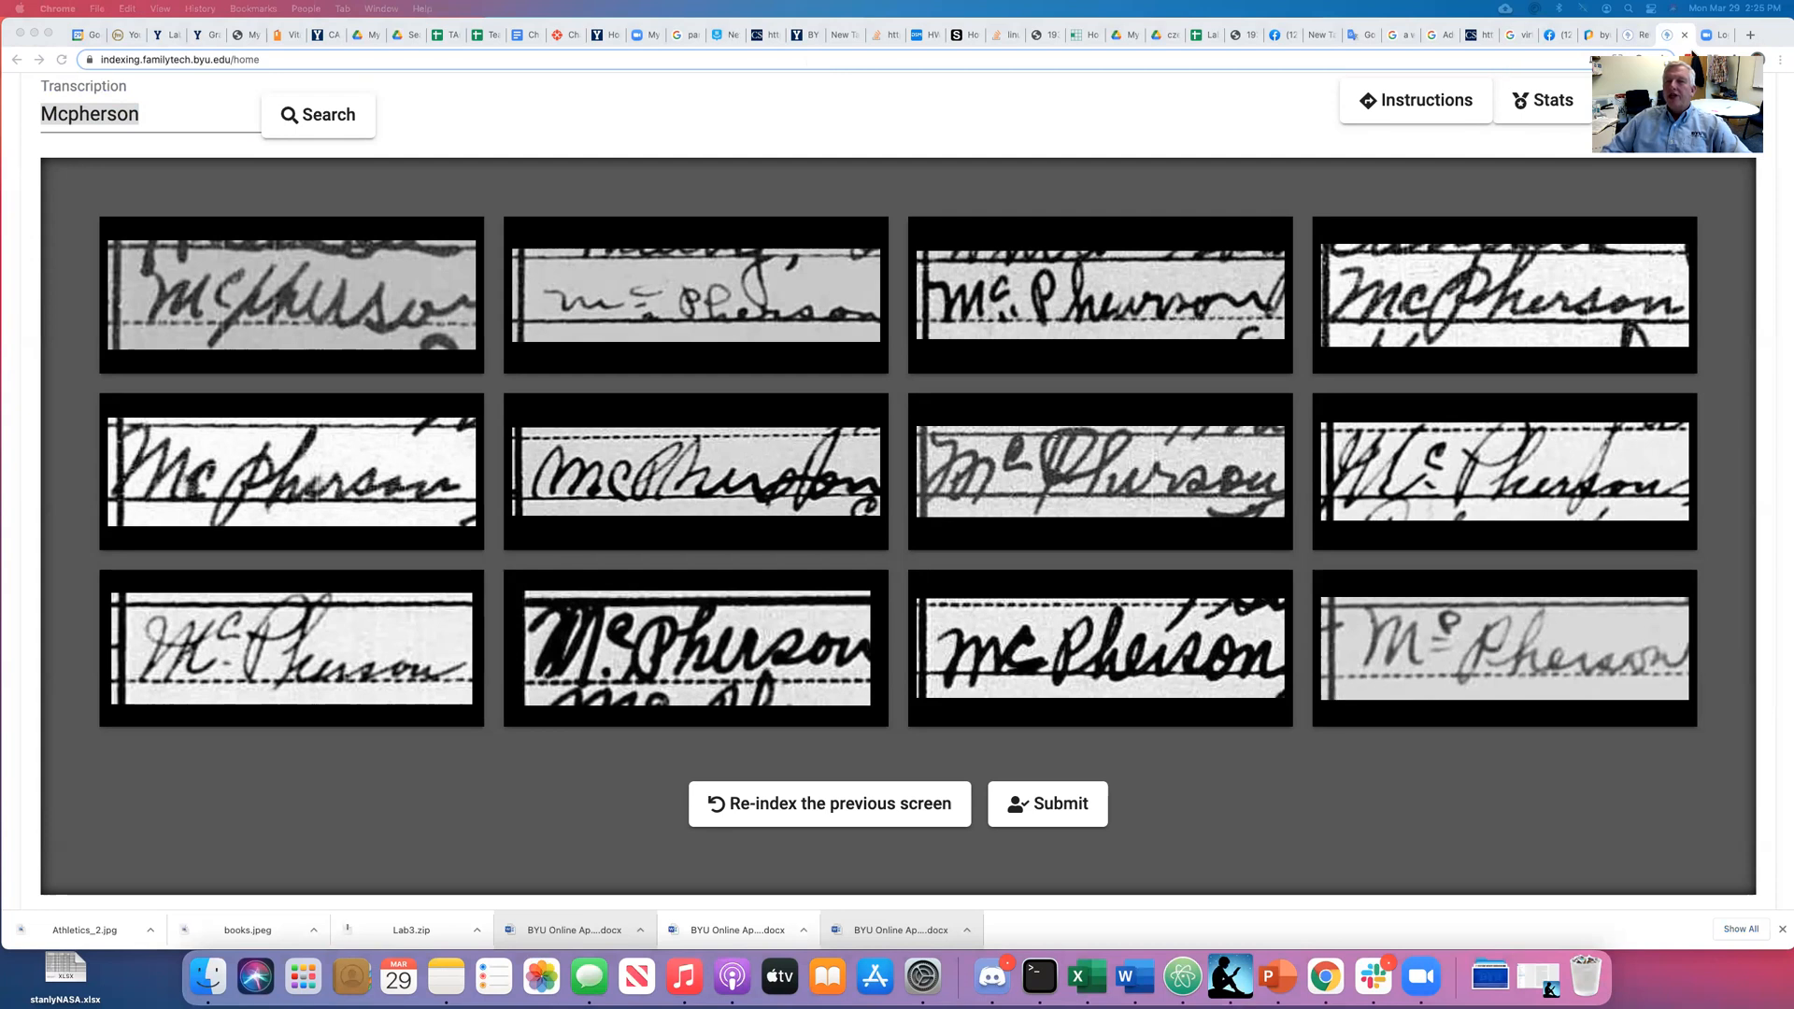
- Move the webcam overlay off the random data option, load a random cause-of-death batch and highlight its transcription
{"action": "left_click_drag", "start_coordinate": [1692, 58], "coordinate": [1658, 394]}
{"action": "left_click", "coordinate": [1674, 105]}
{"action": "left_click", "coordinate": [1674, 104]}
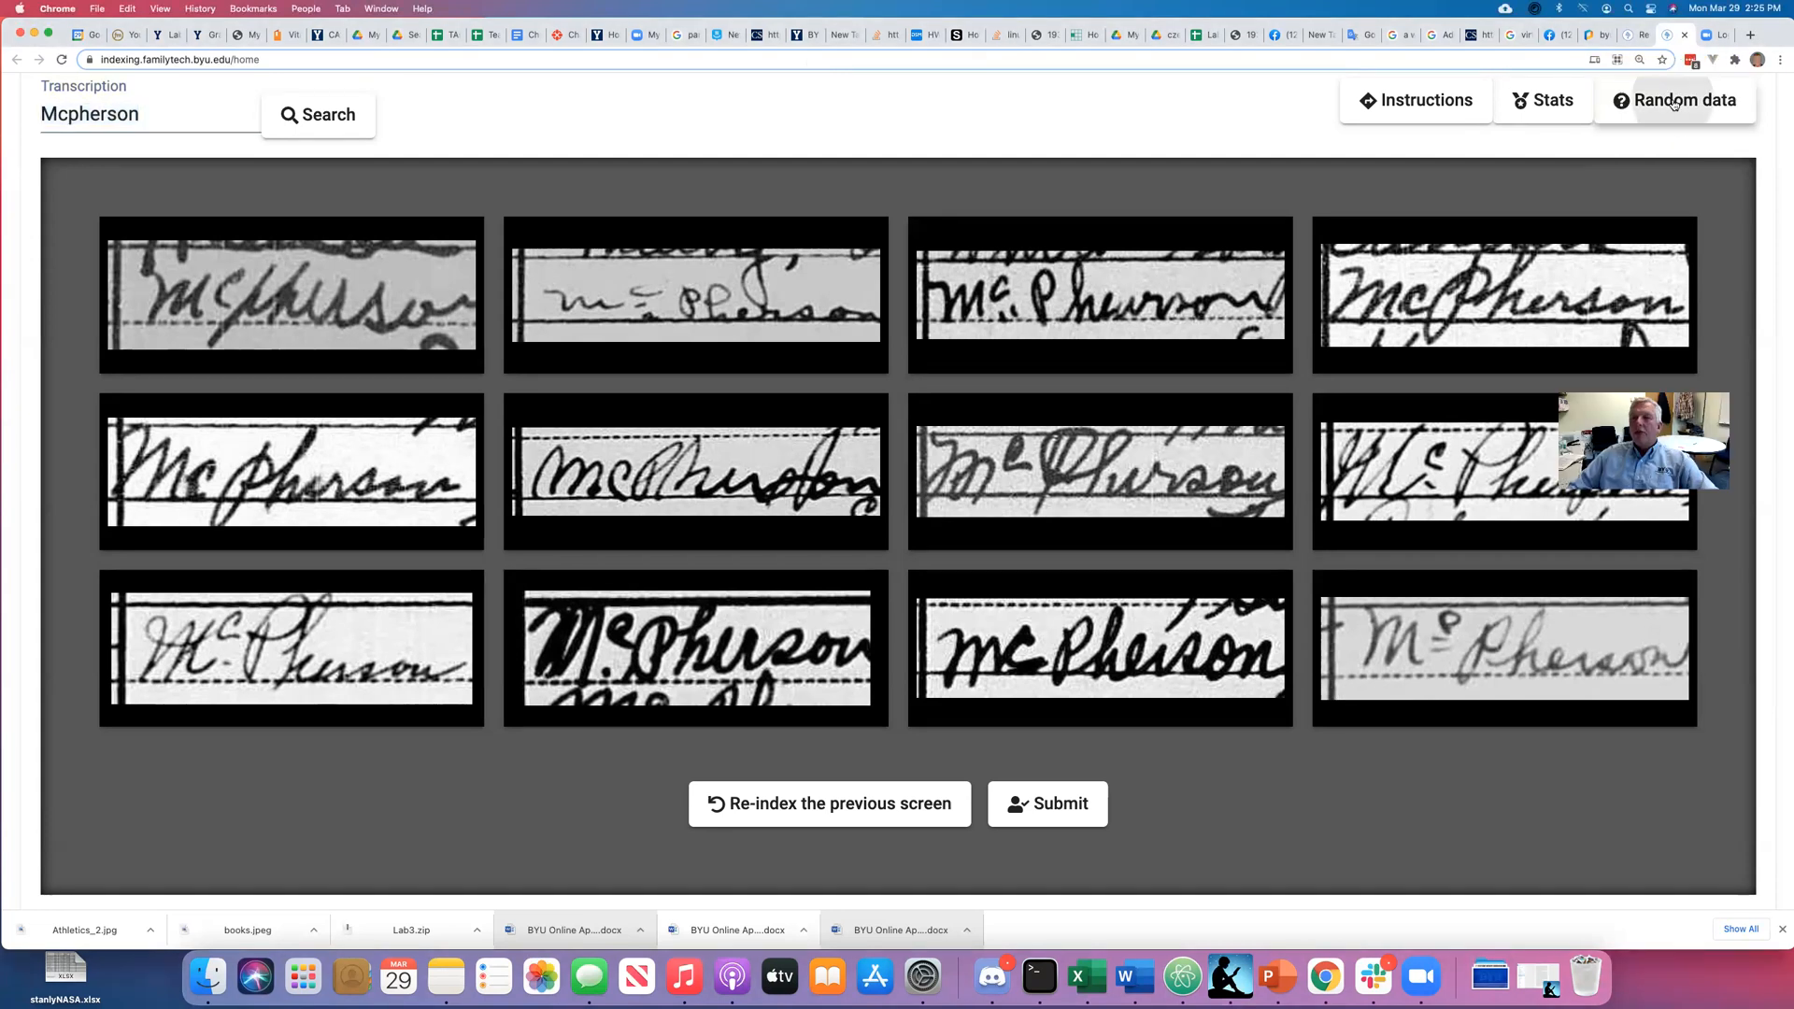
{"action": "left_click", "coordinate": [986, 455]}
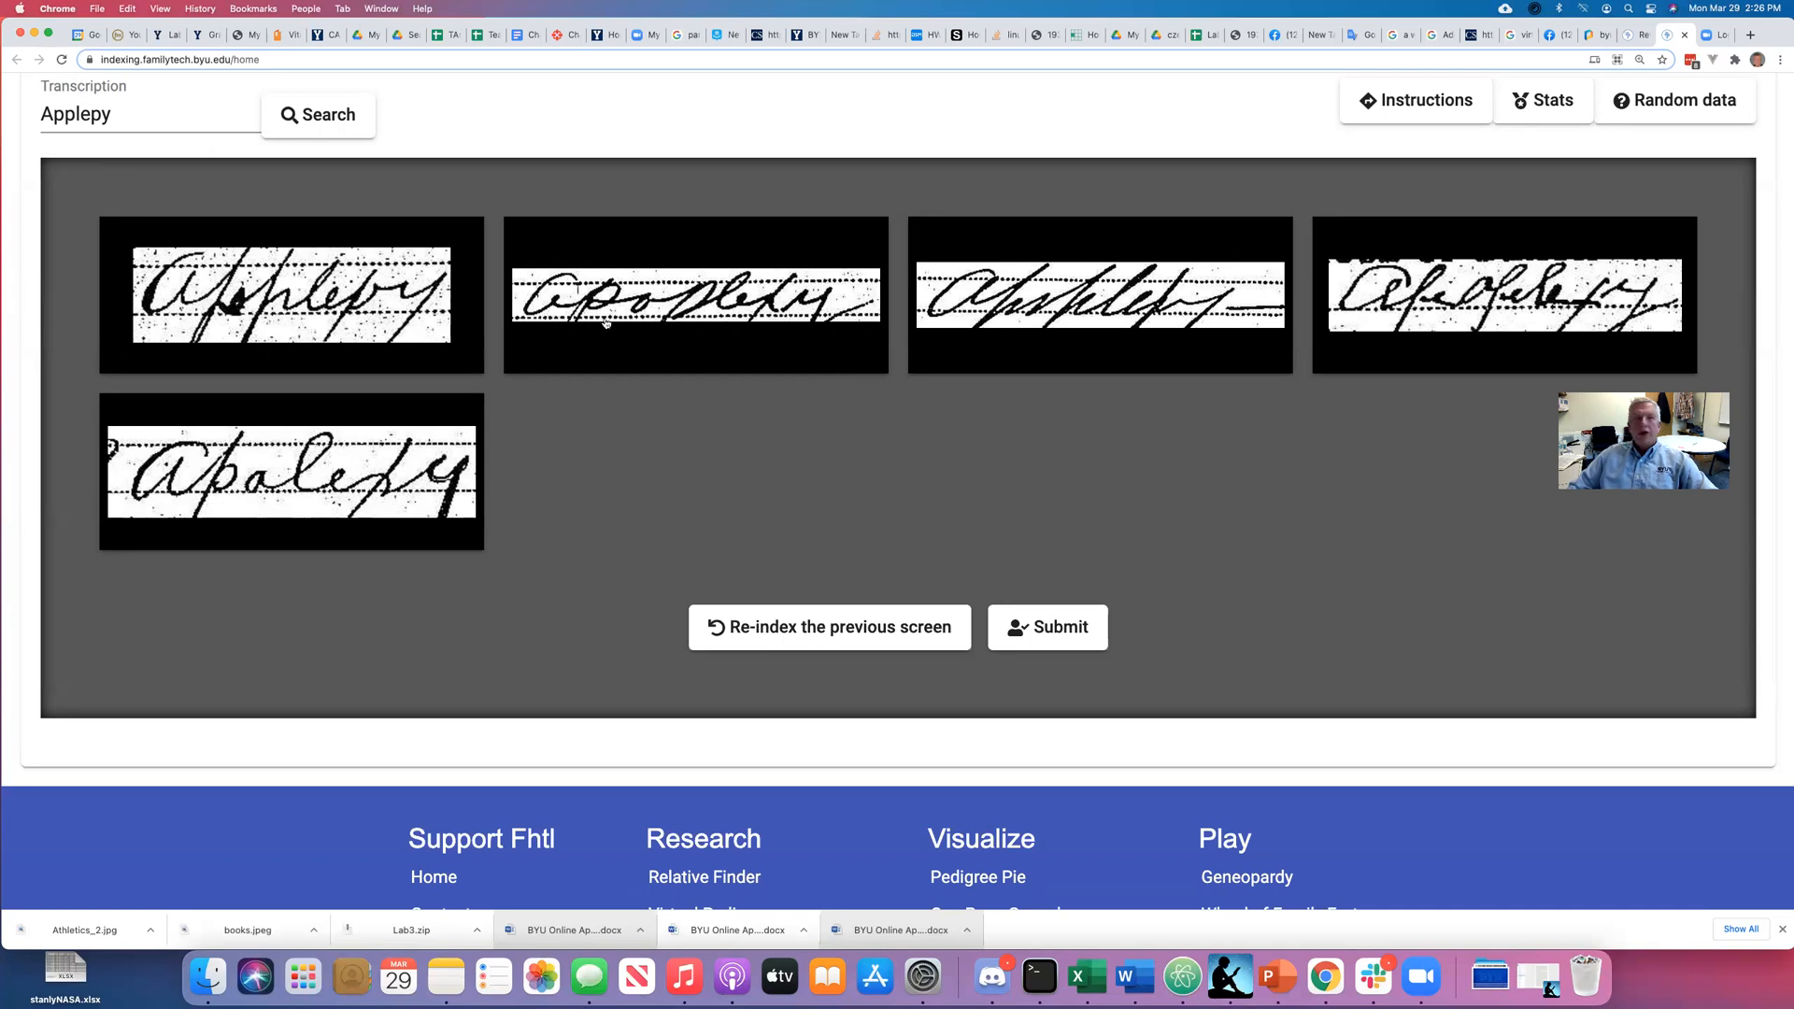
{"action": "left_click_drag", "start_coordinate": [132, 111], "coordinate": [32, 117]}
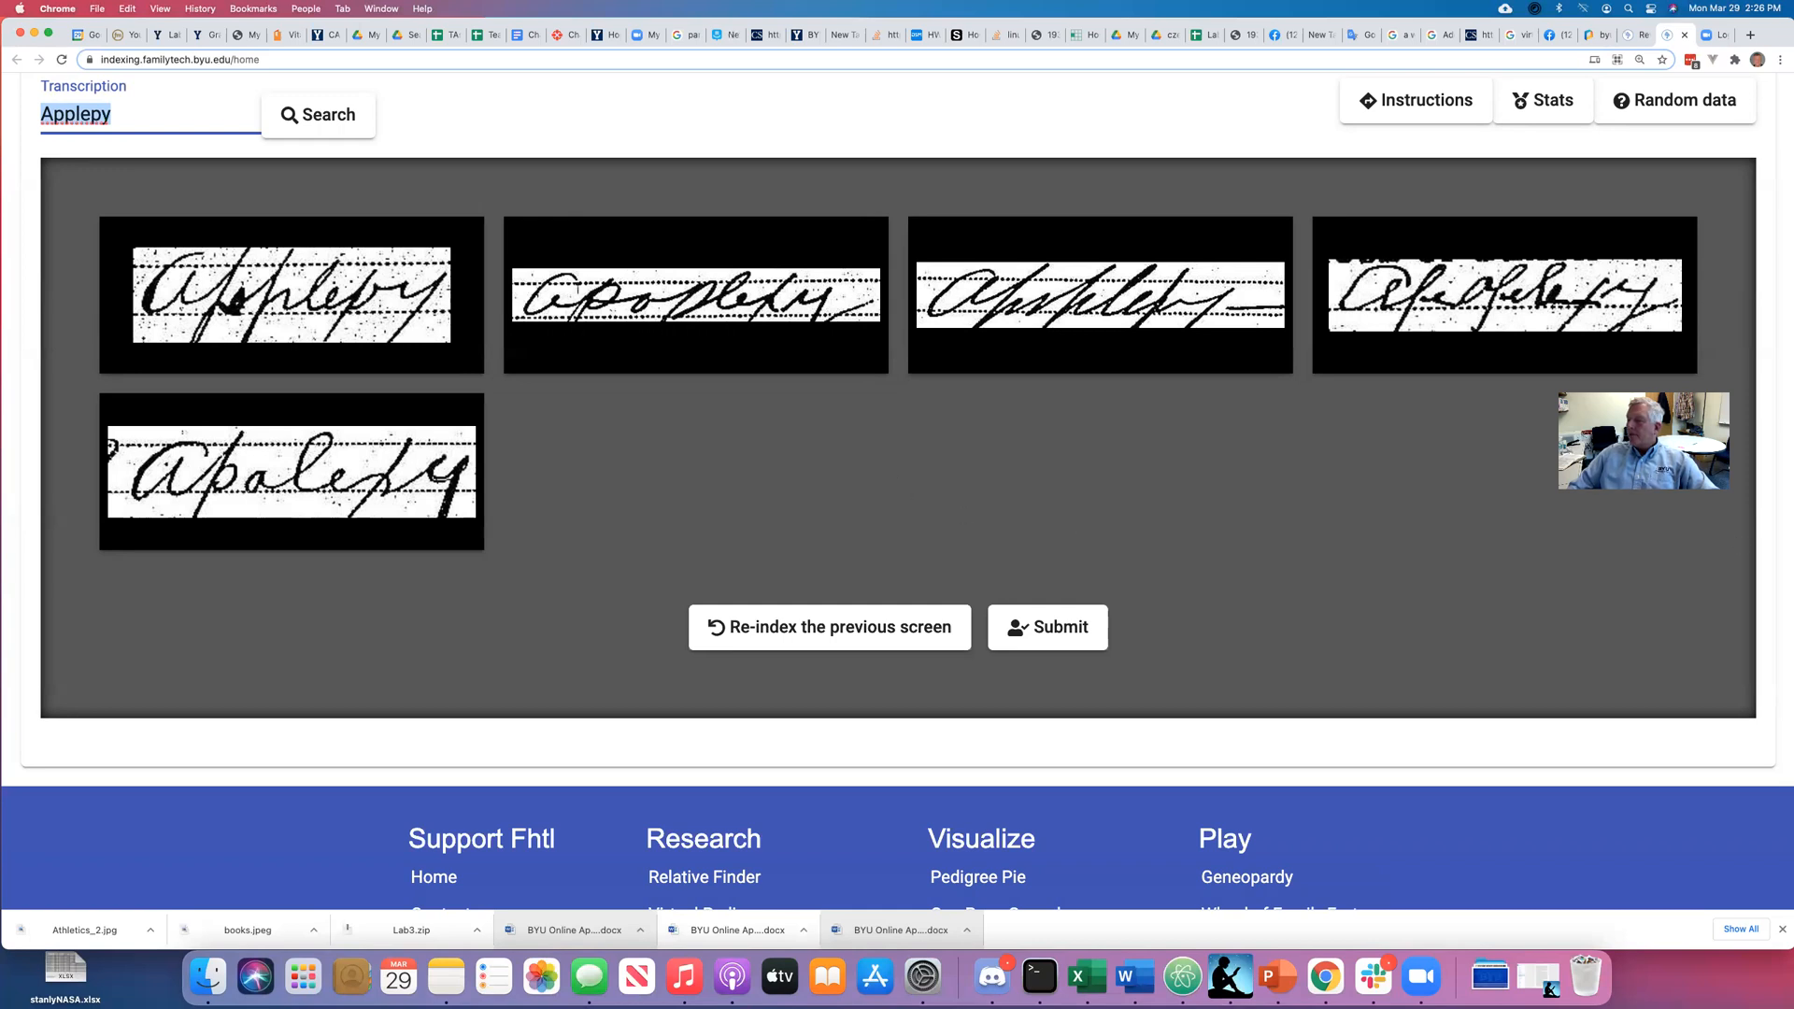
- Load a random surname batch and replace it with a transcription search for "Fredricks"
{"action": "left_click", "coordinate": [1647, 115]}
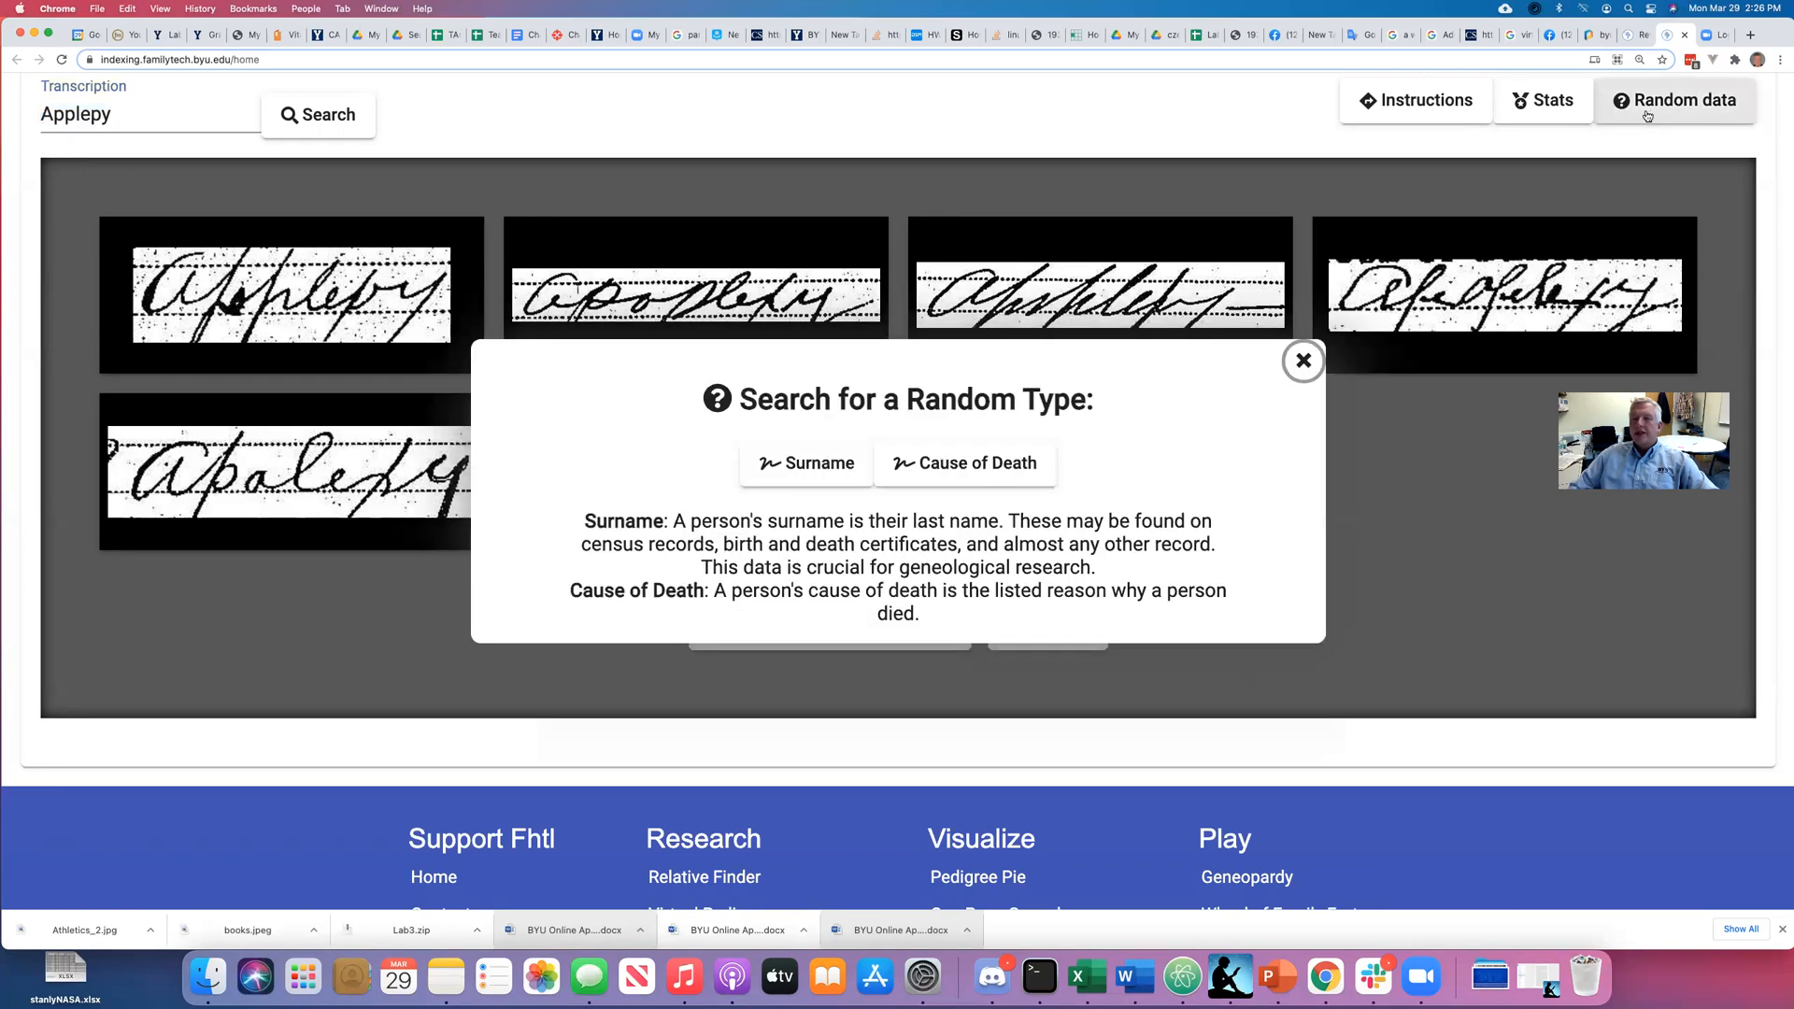
{"action": "left_click", "coordinate": [797, 464]}
{"action": "left_click_drag", "start_coordinate": [101, 119], "coordinate": [33, 119]}
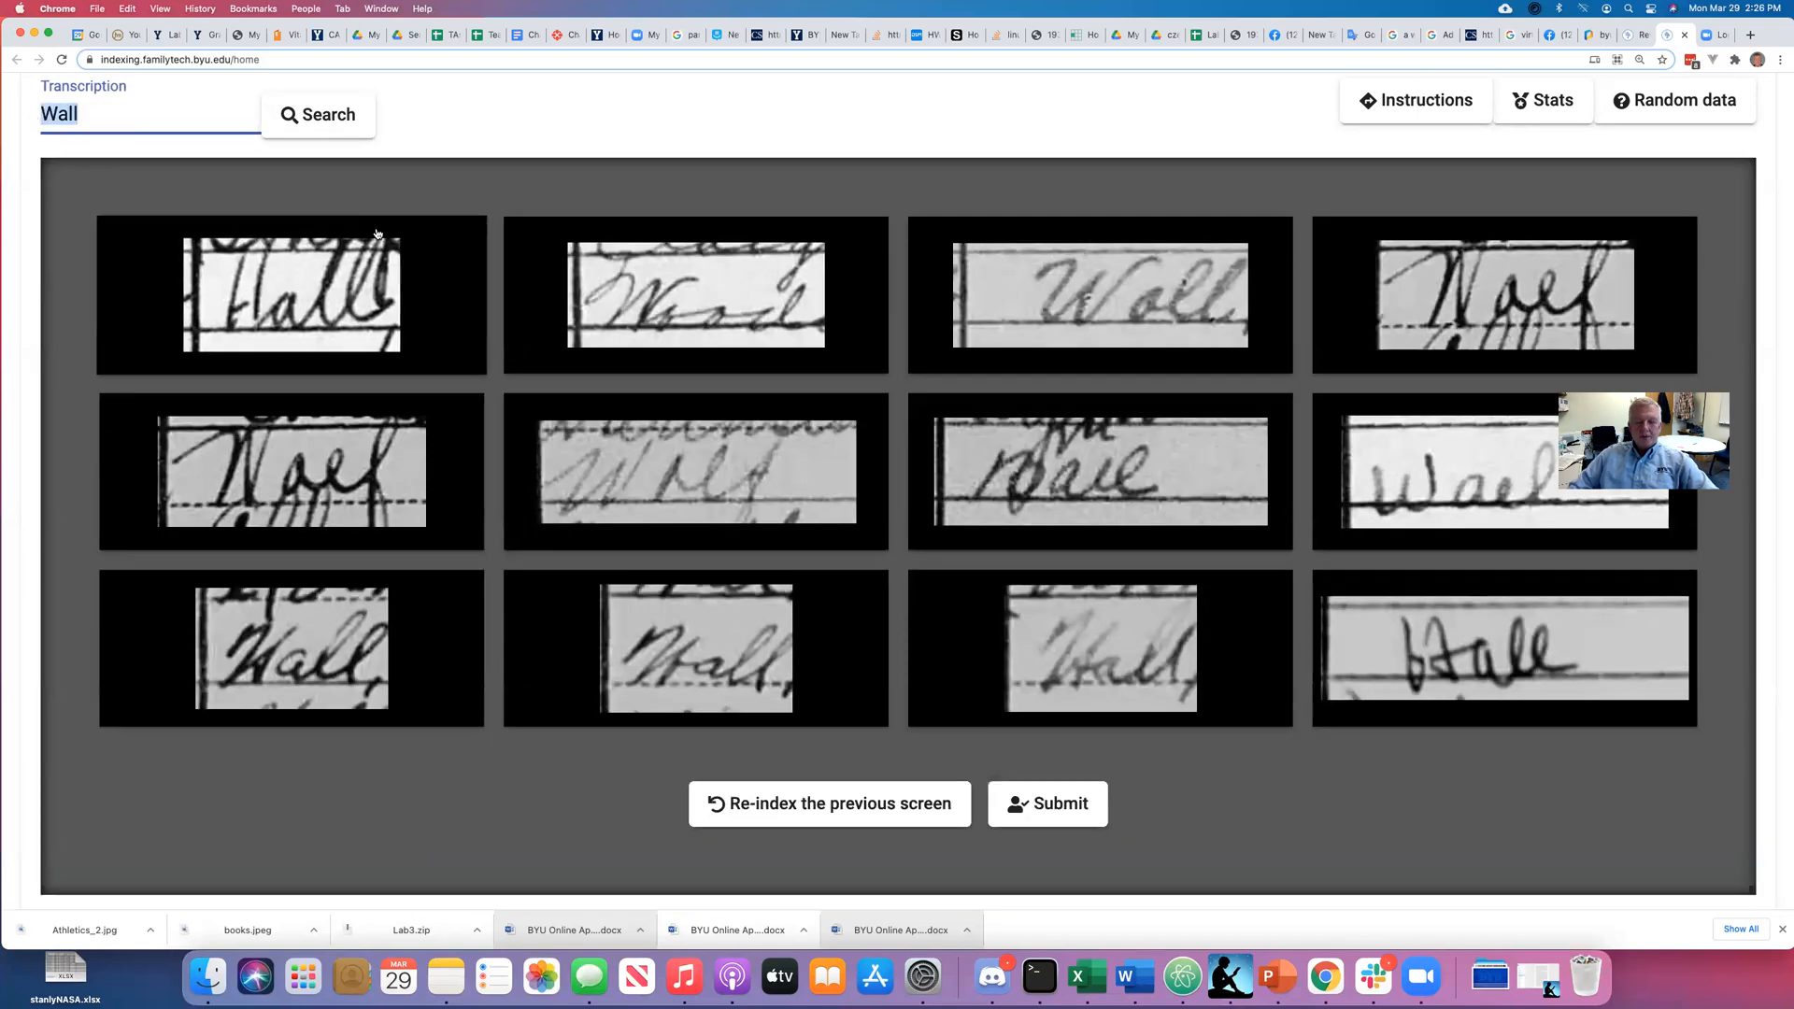
{"action": "type", "text": "Fredricks"}
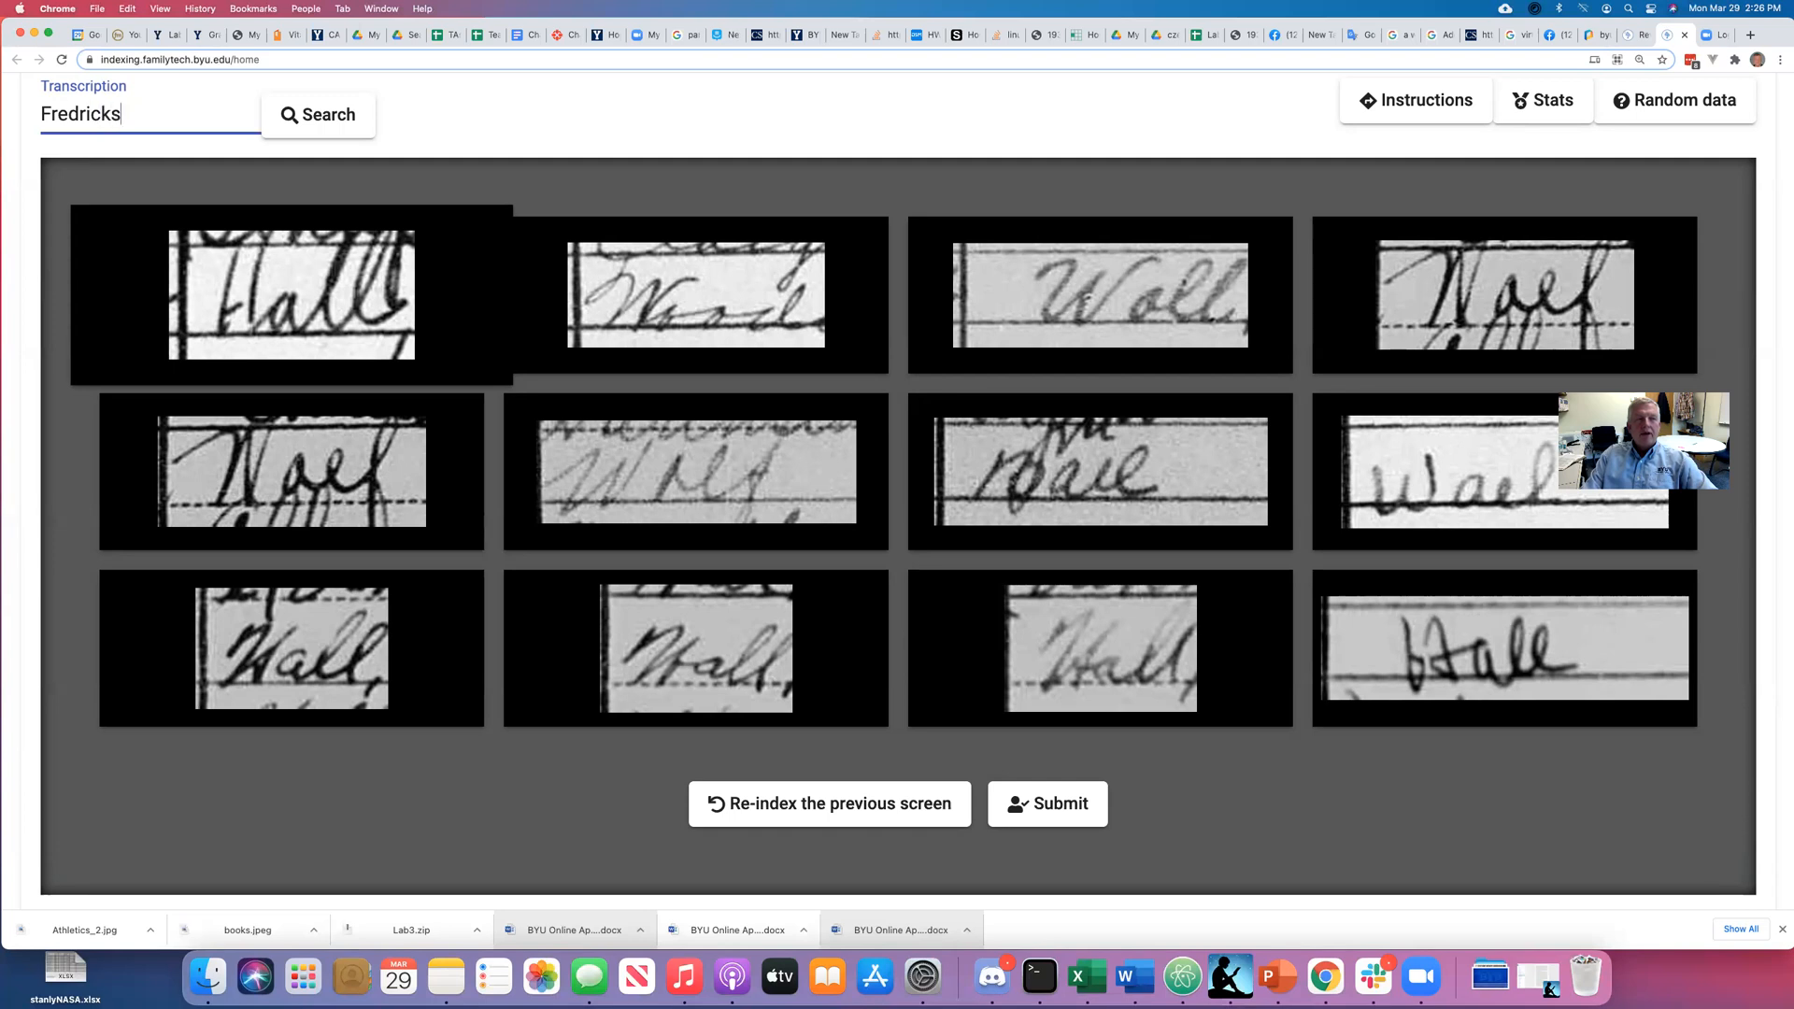
{"action": "key", "text": "Return"}
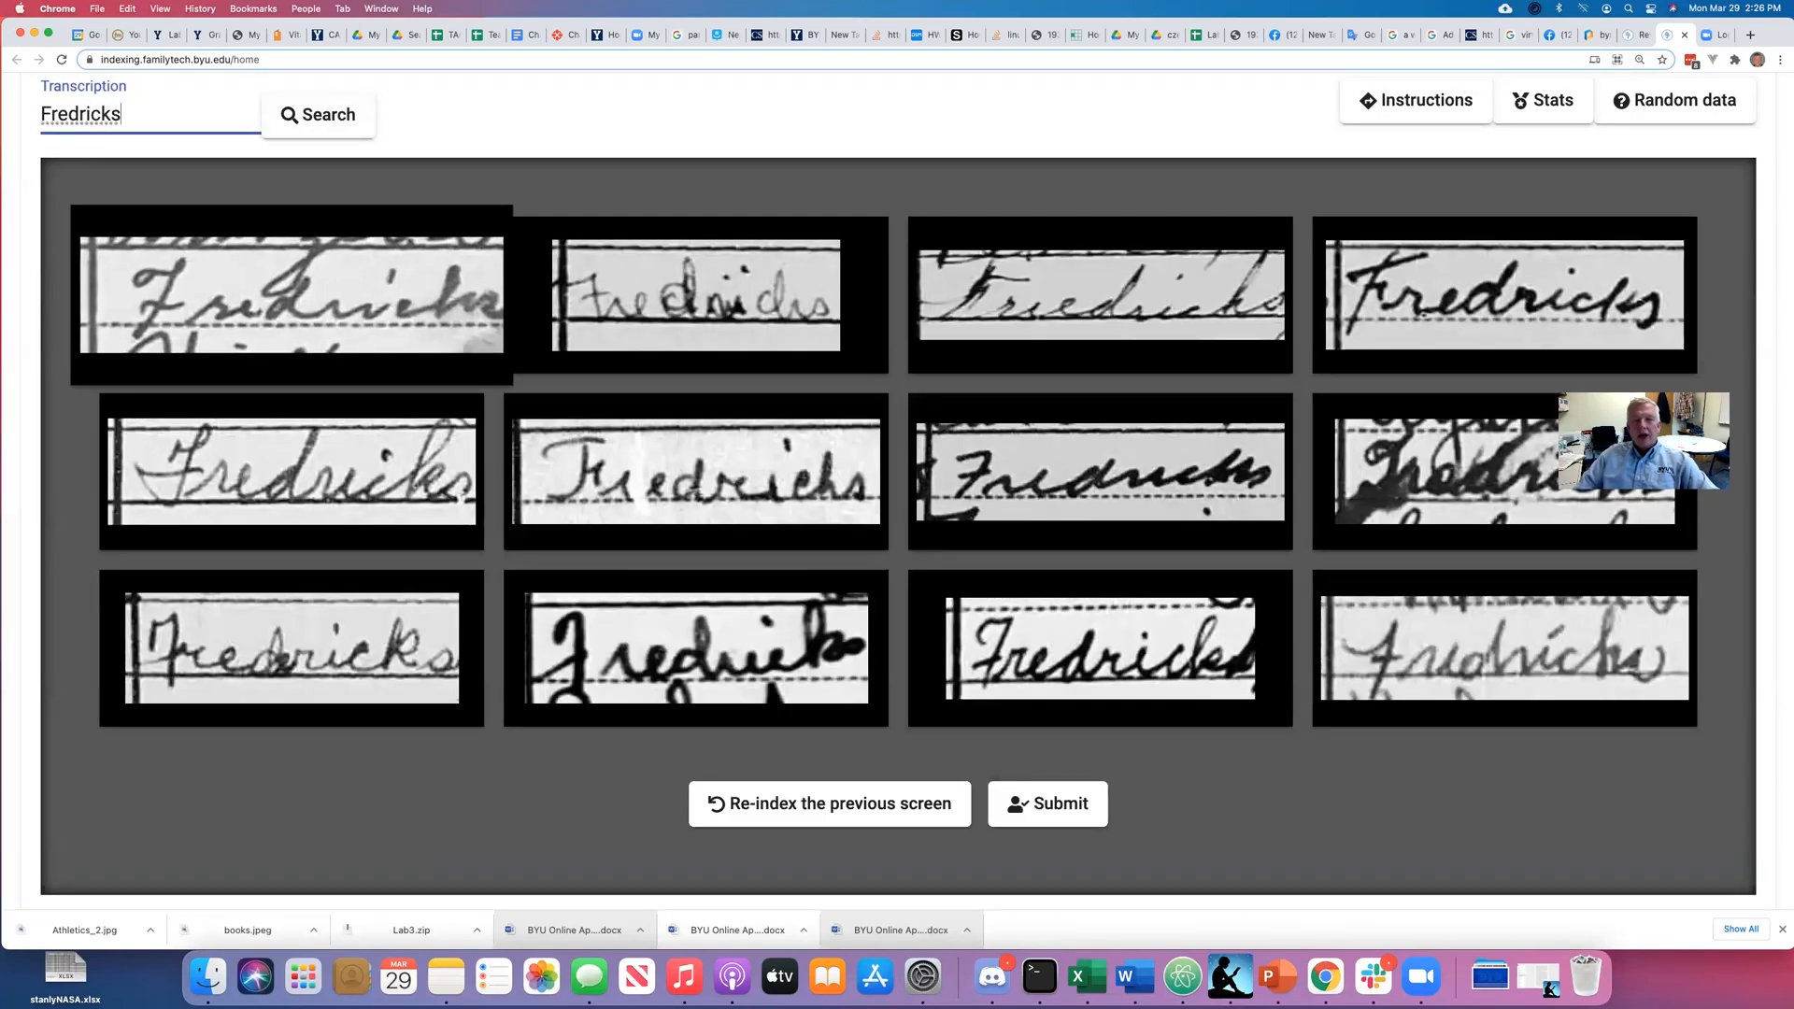